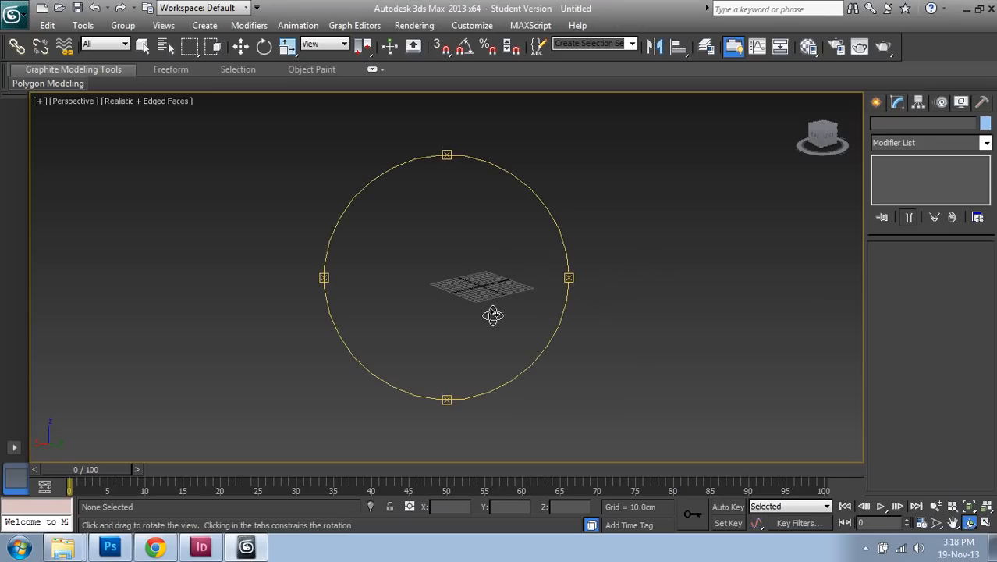
Step: Draw a plane across the perspective grid, about 264 cm long and 336 cm wide
drag(460, 302, 482, 301)
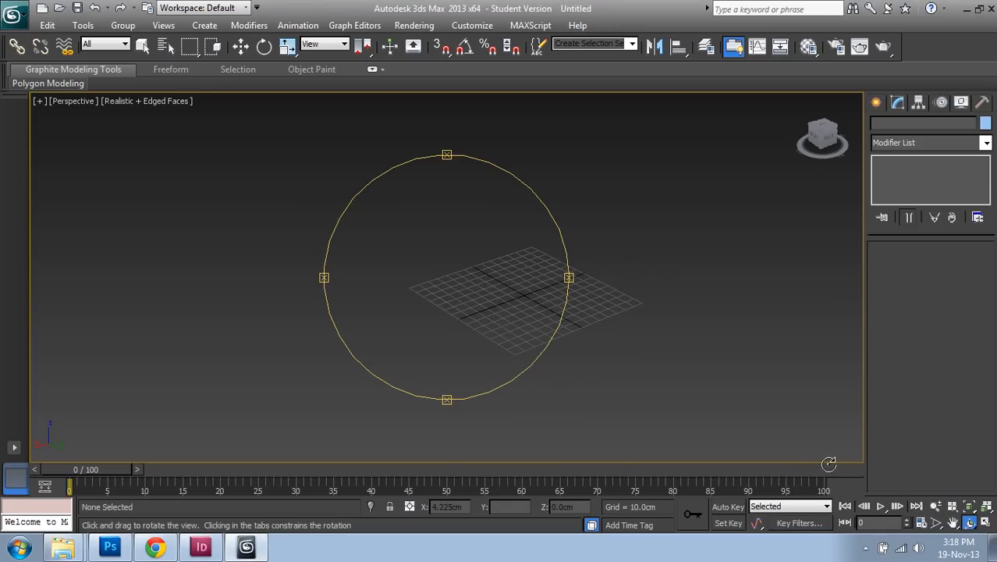
click(953, 522)
drag(661, 340, 611, 348)
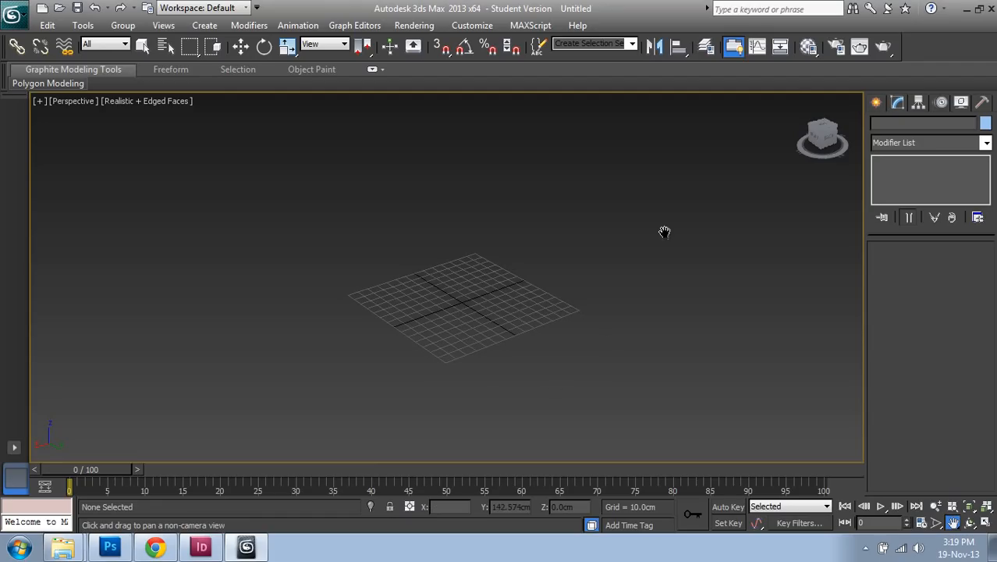
click(877, 104)
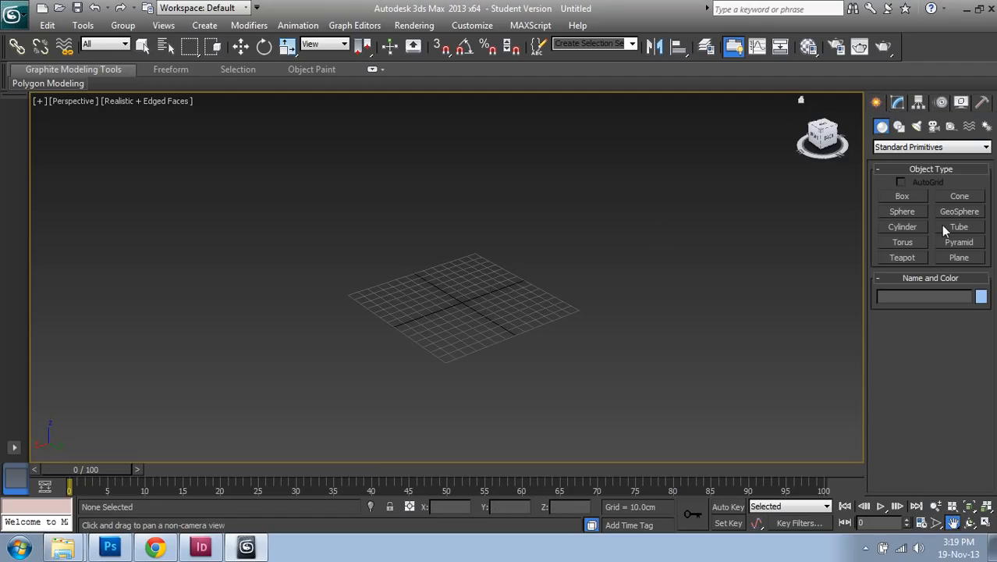
click(958, 258)
drag(668, 214, 621, 451)
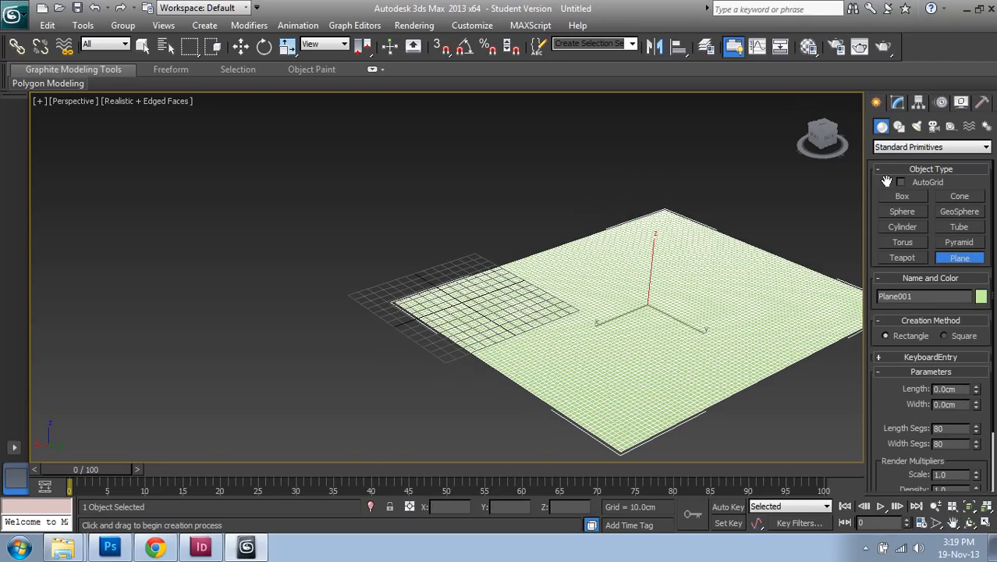
Step: Set the plane's length and width to 1000 cm each
click(898, 104)
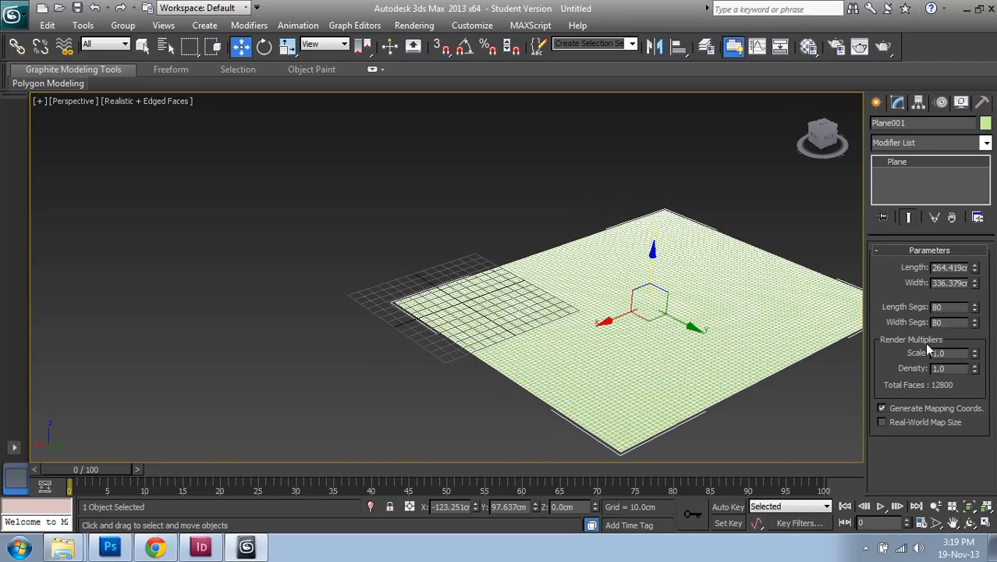
double_click(954, 265)
text(10000)
key(Tab)
text(10)
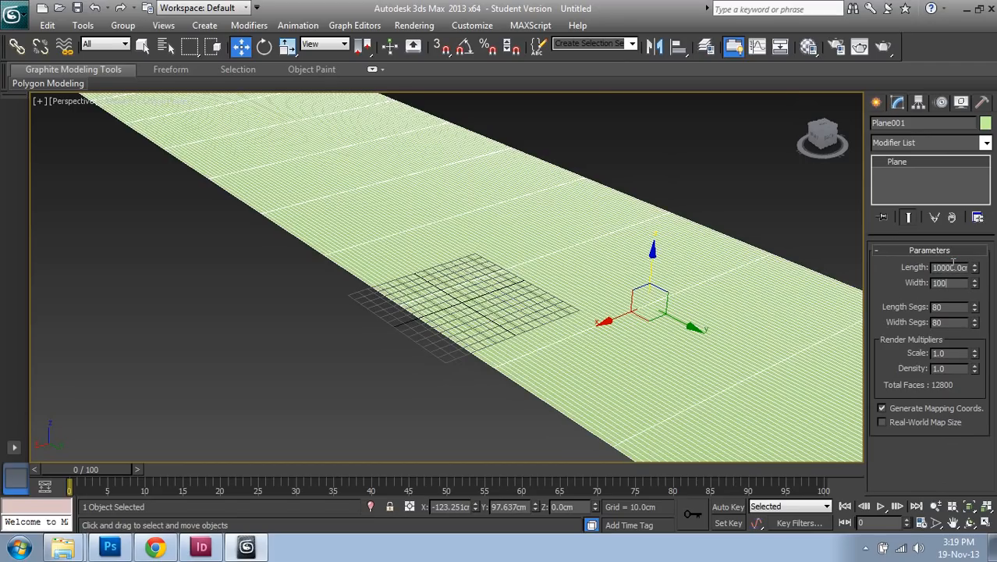
text(00)
key(Tab)
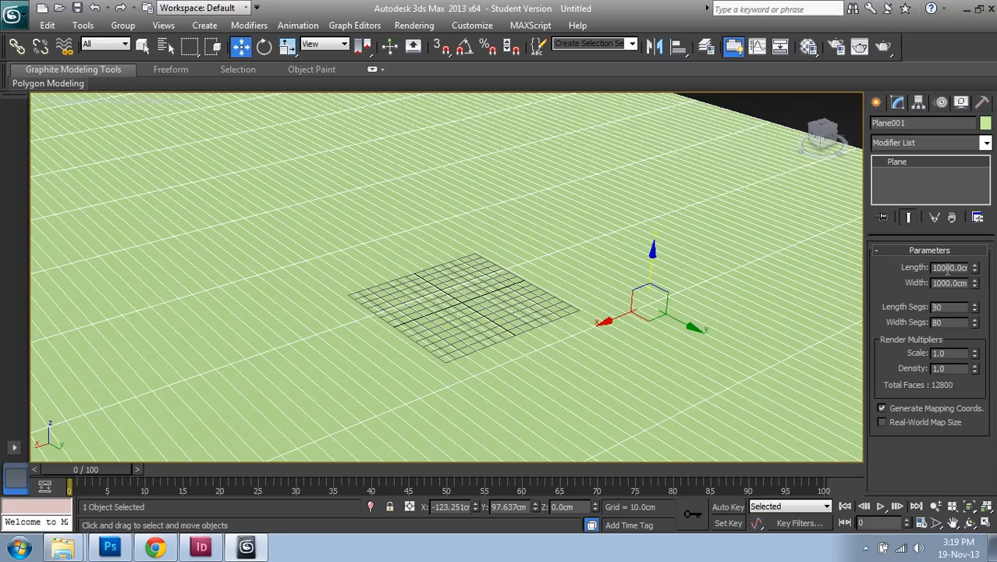
key(BackSpace)
key(Return)
click(328, 137)
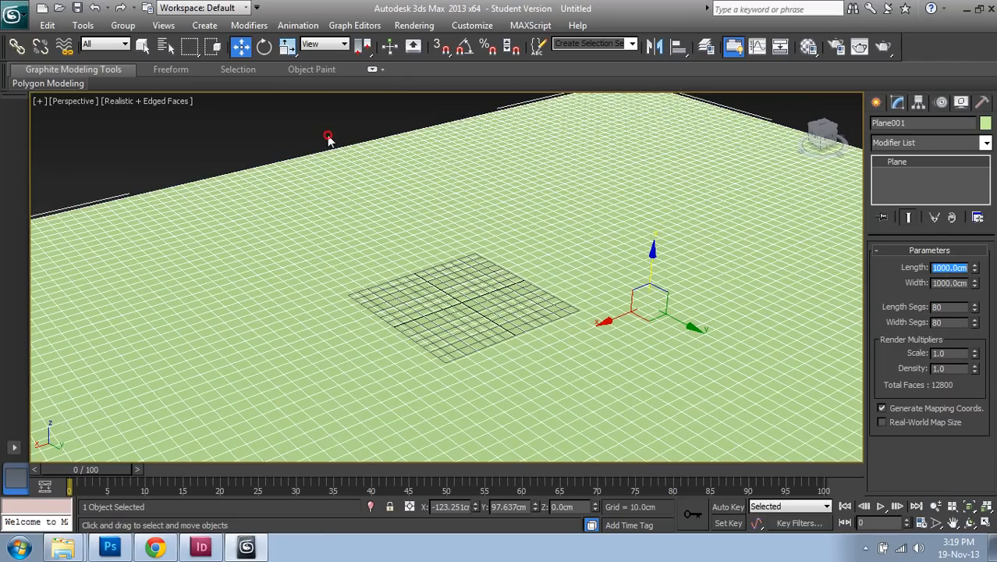
scroll(328, 137, down, 4)
click(504, 282)
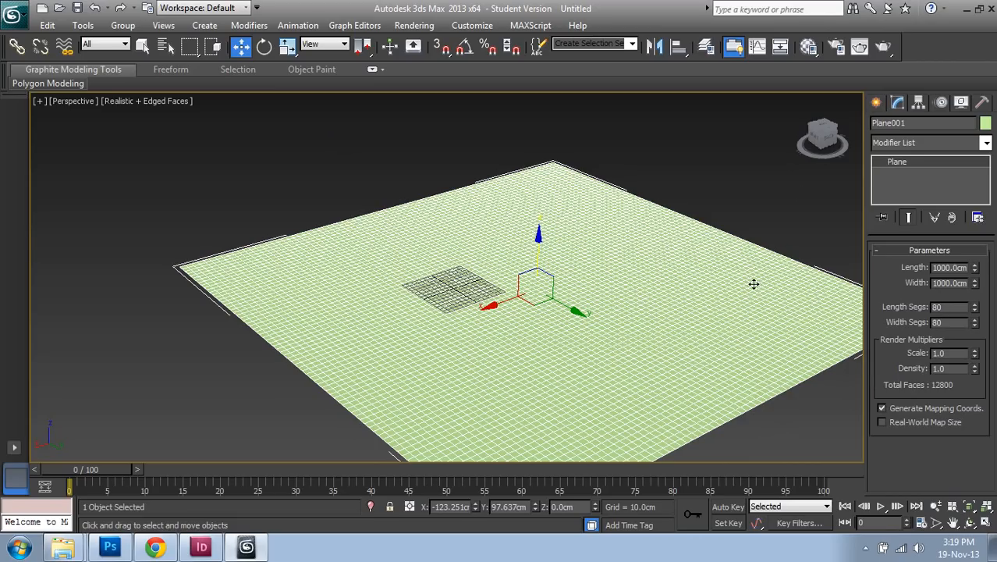
key(f)
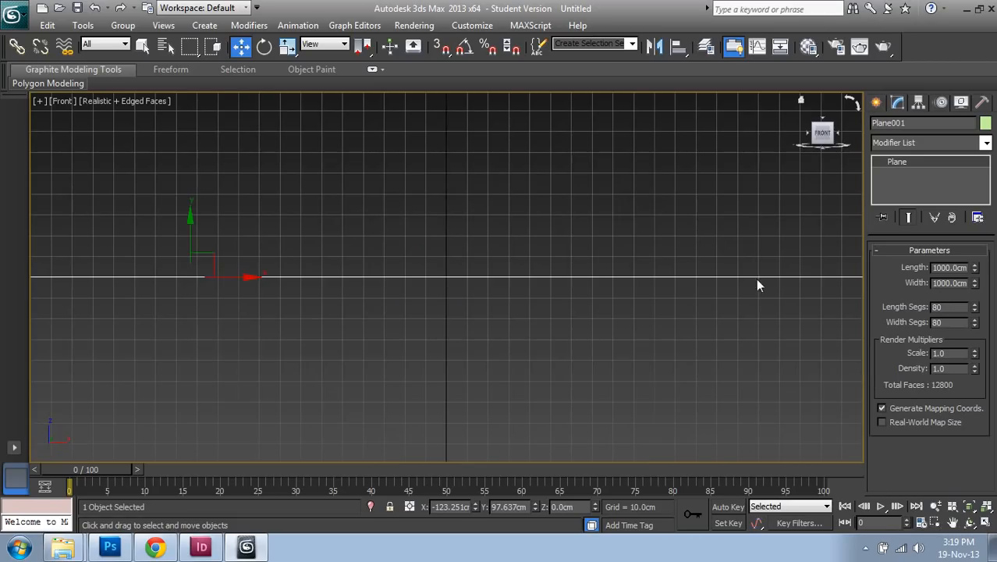
click(985, 524)
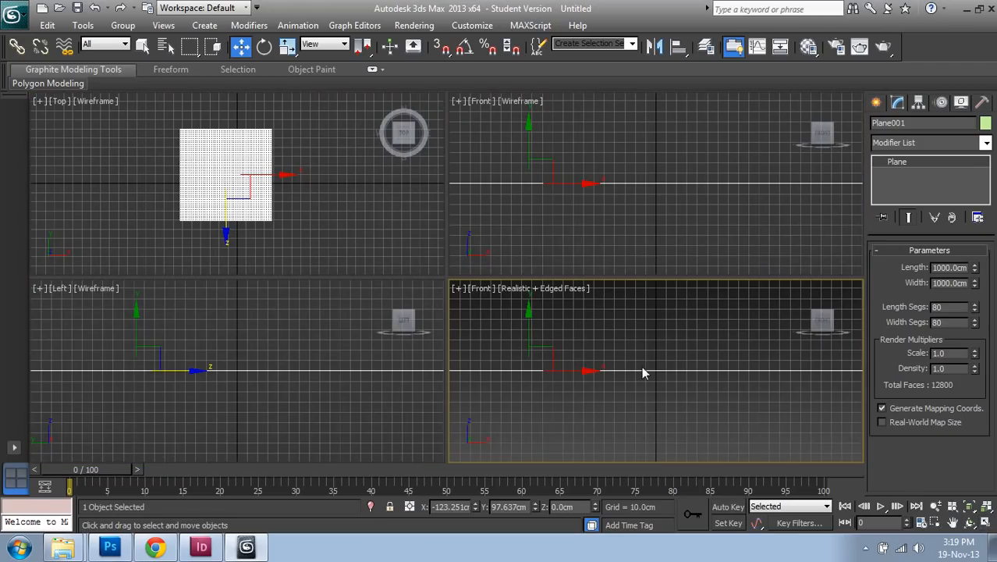
click(469, 290)
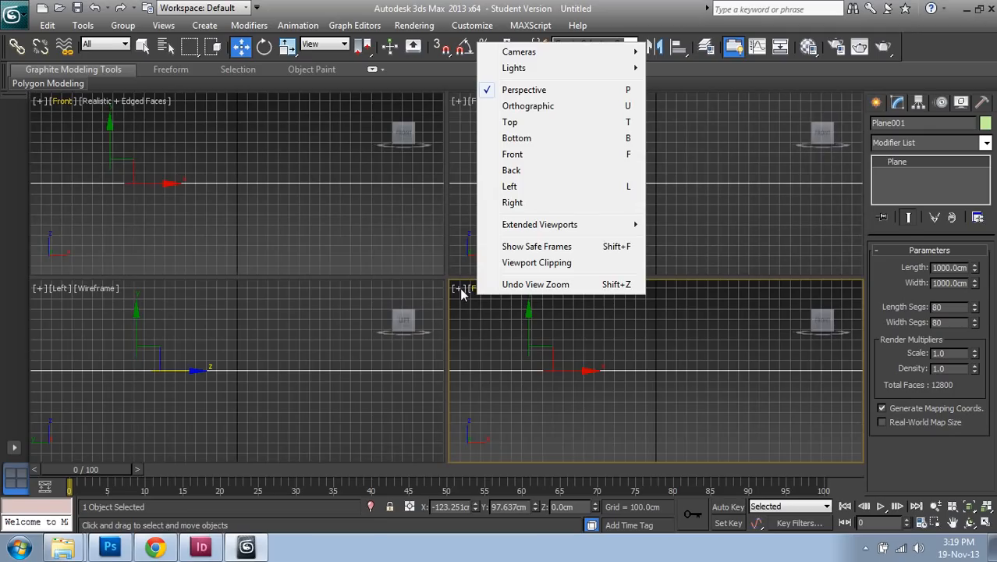
click(539, 90)
click(842, 451)
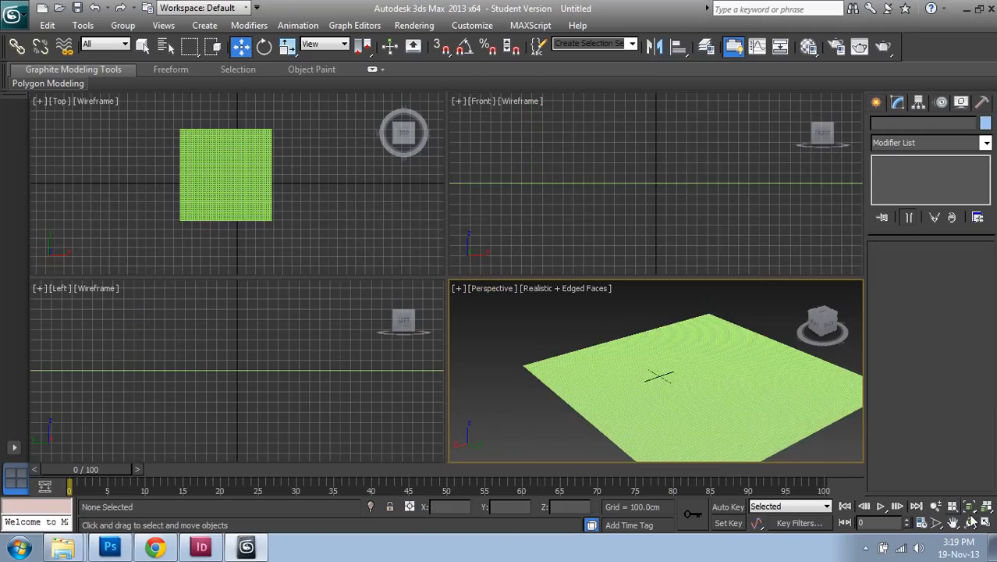
click(986, 522)
Step: Add a Displace modifier to the 1000 cm plane
middle_drag(597, 293, 574, 285)
click(583, 272)
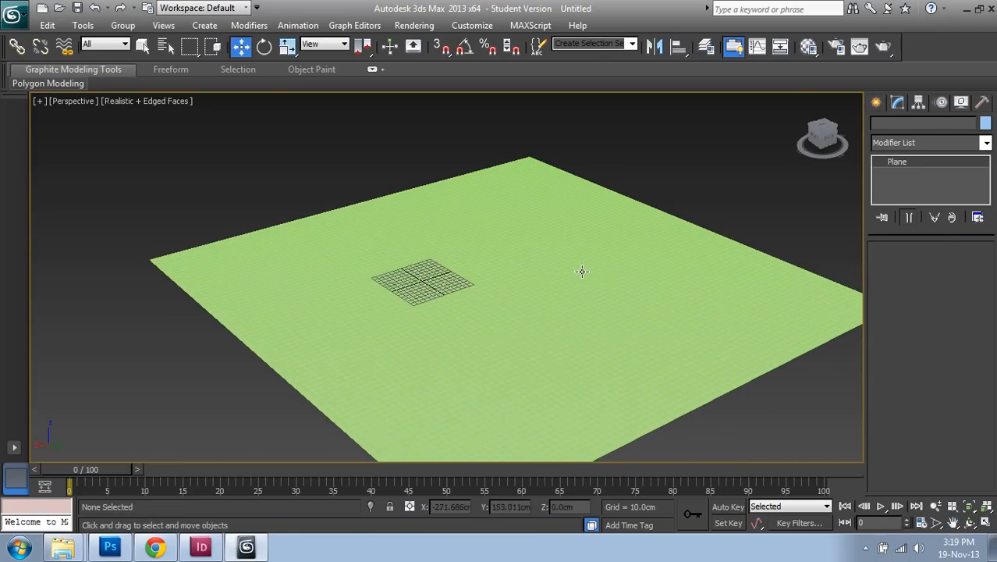
click(884, 142)
key(d)
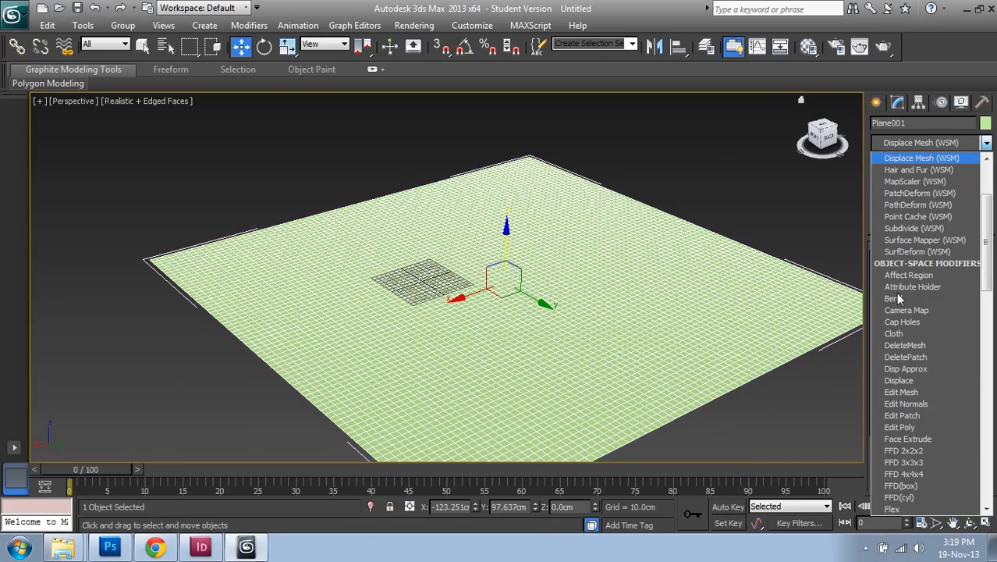
click(917, 380)
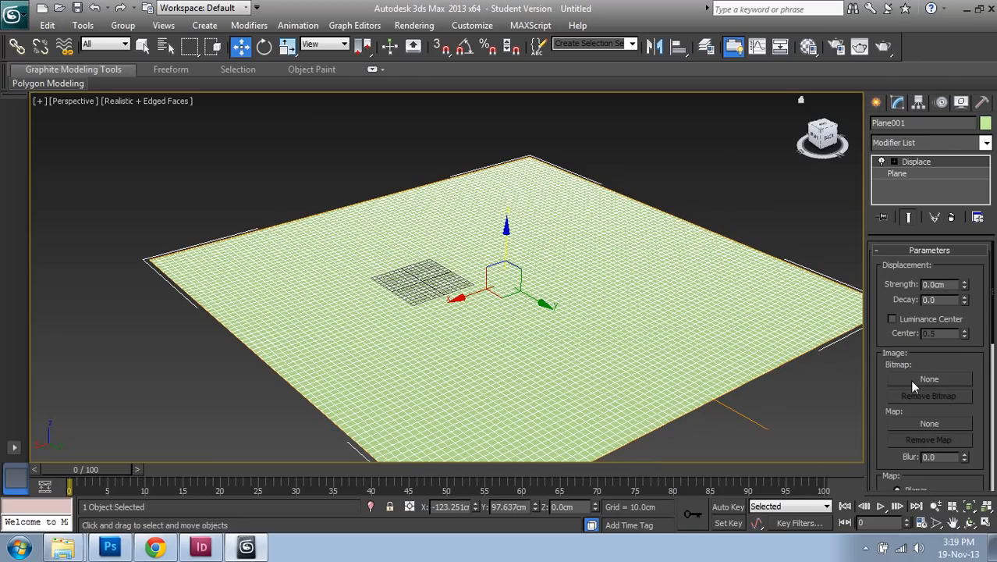
Step: Load images.jpg from the Desktop as the Displace modifier's bitmap
click(910, 379)
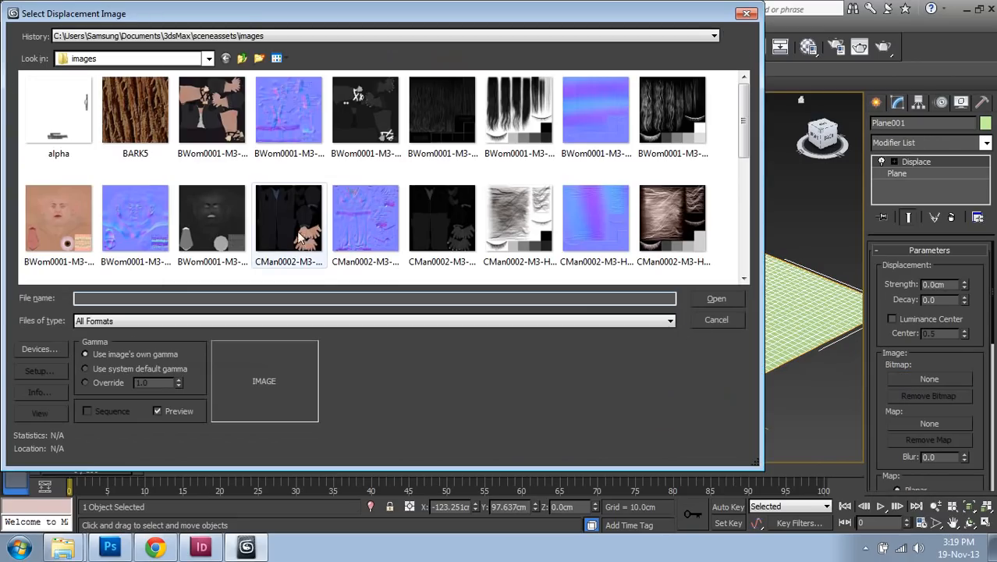
click(125, 59)
click(116, 69)
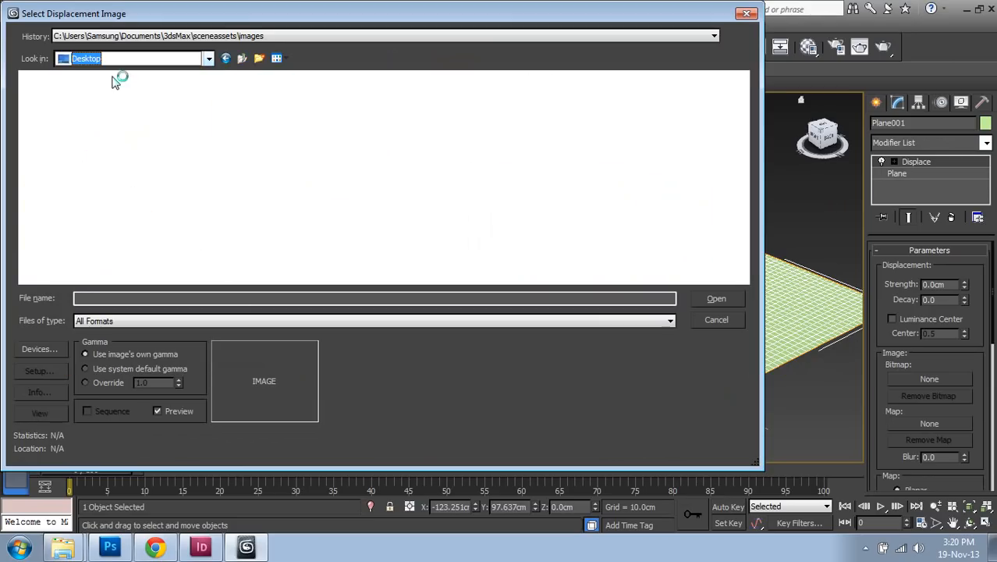
click(202, 248)
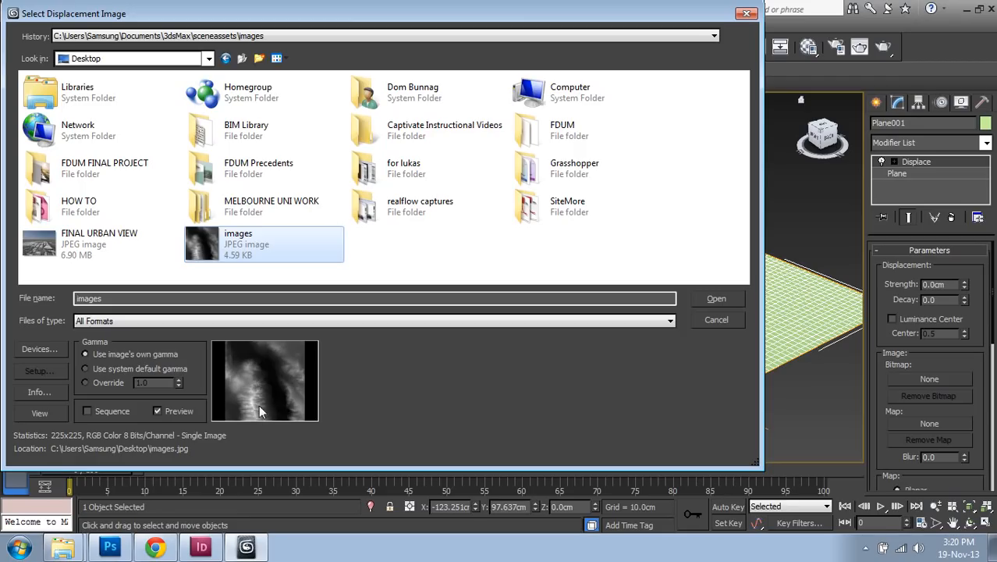
click(714, 298)
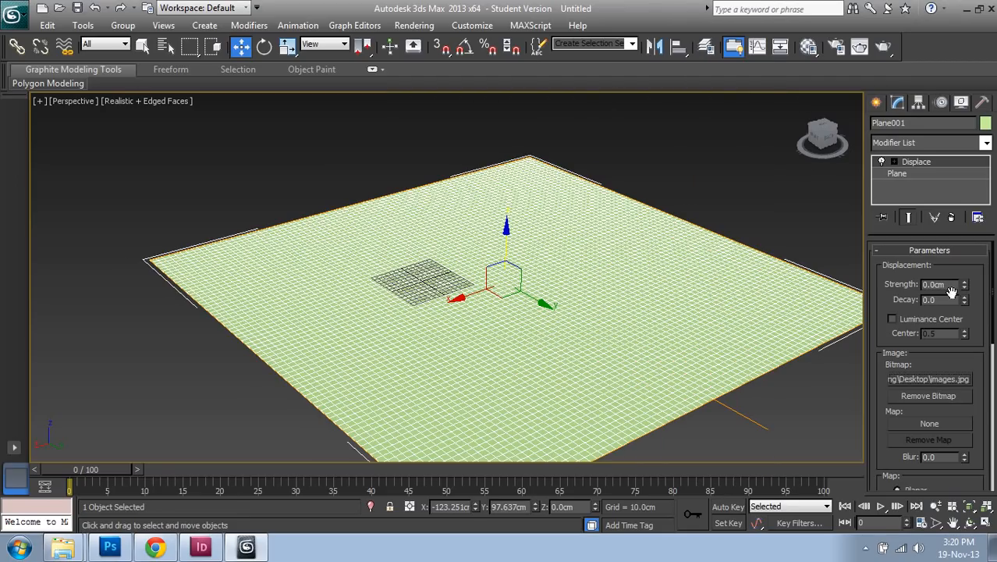
Step: Try Displace strengths of 500 cm and 200 cm on the terrain, and settle on 150 cm
drag(963, 285, 786, 273)
text(500)
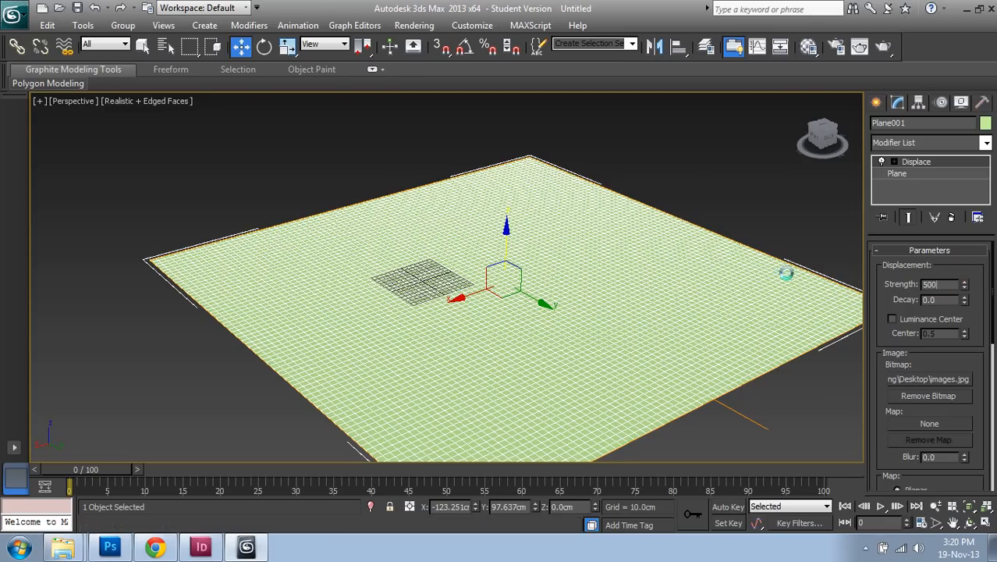
key(Return)
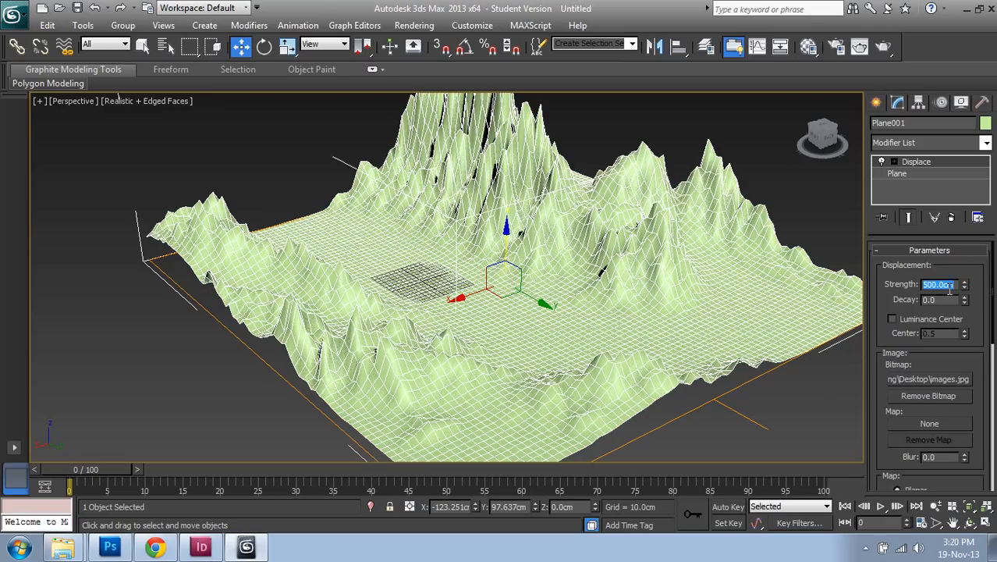
text(200)
key(Return)
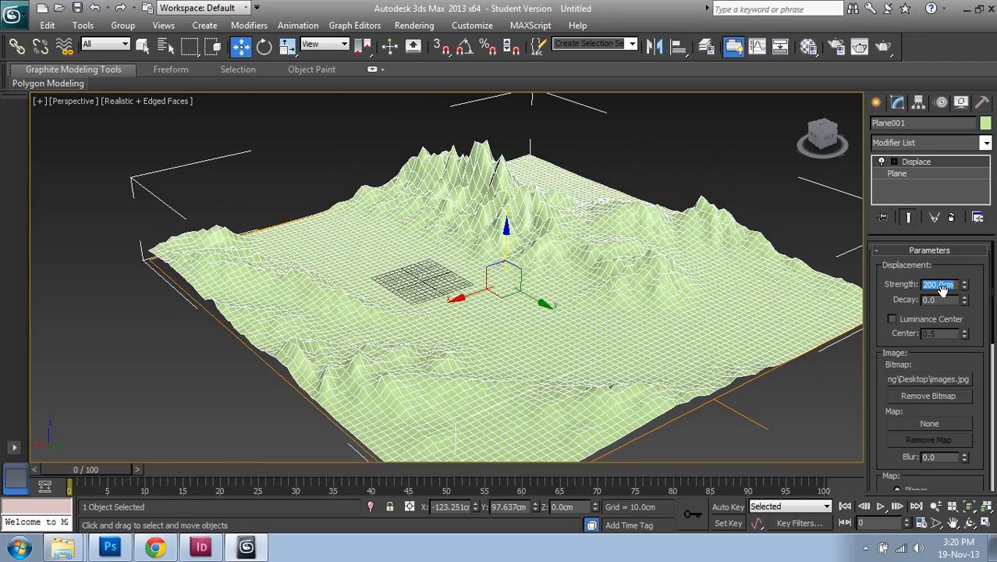
text(150)
key(Return)
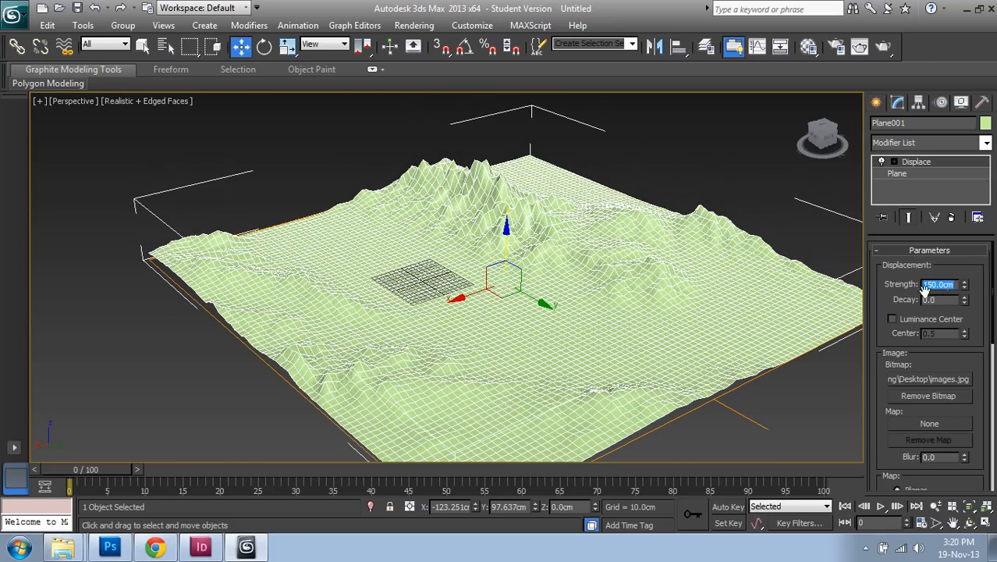
Step: Draw a second plane in the maximized Top view, covering the full extent of the displaced terrain
click(969, 522)
drag(495, 271, 459, 276)
scroll(459, 276, down, 4)
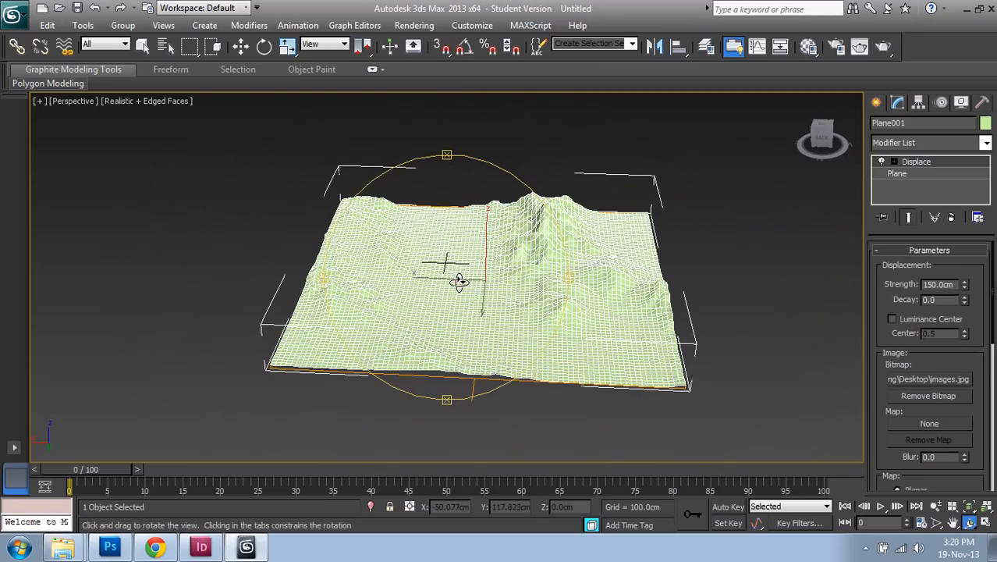
key(w)
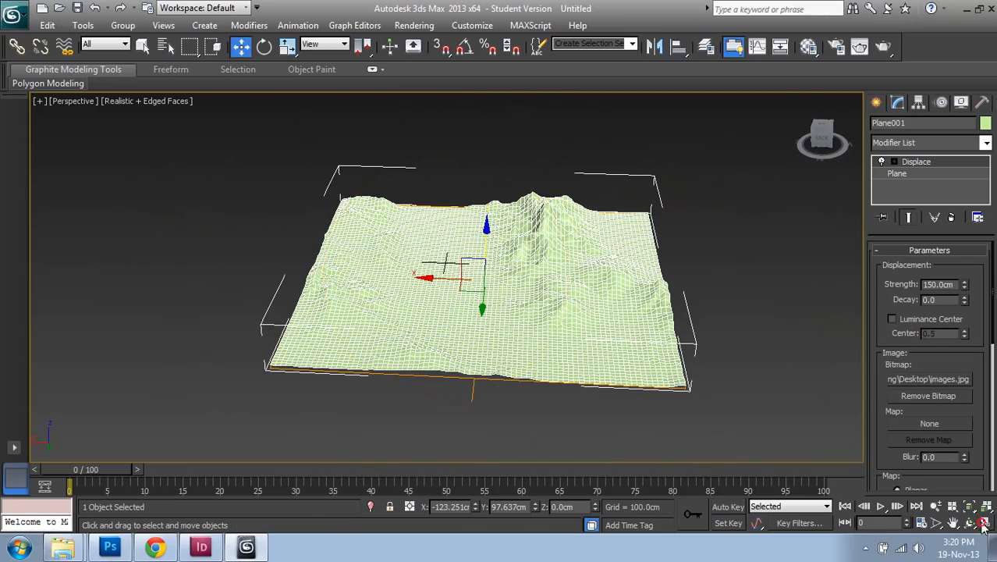
click(985, 522)
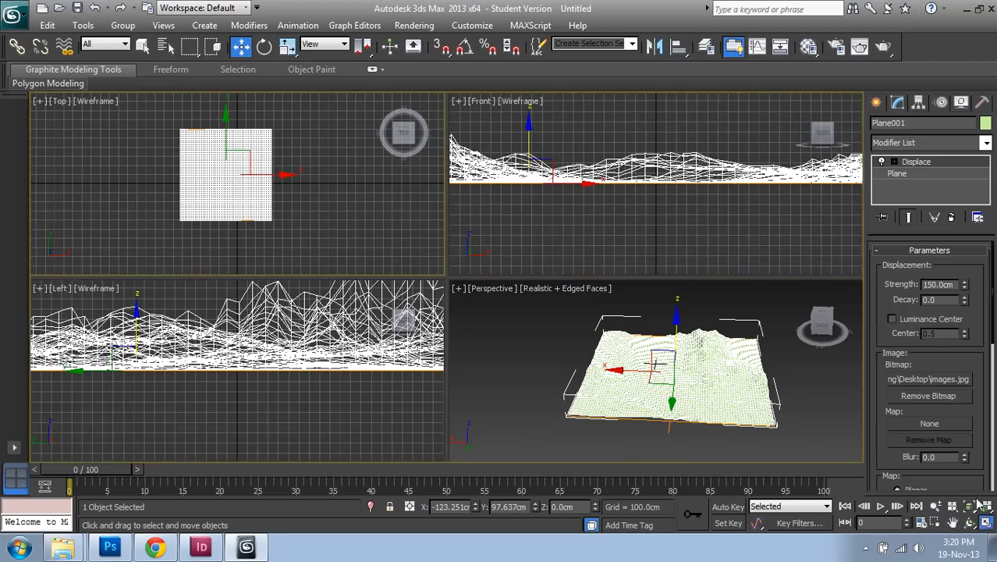
click(985, 521)
click(872, 103)
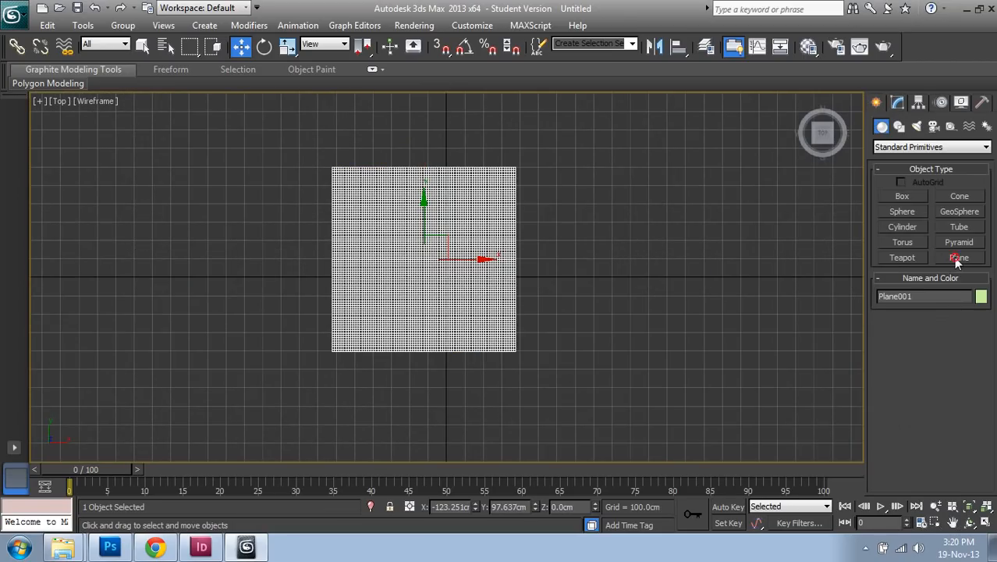
click(958, 258)
drag(330, 167, 519, 351)
click(527, 345)
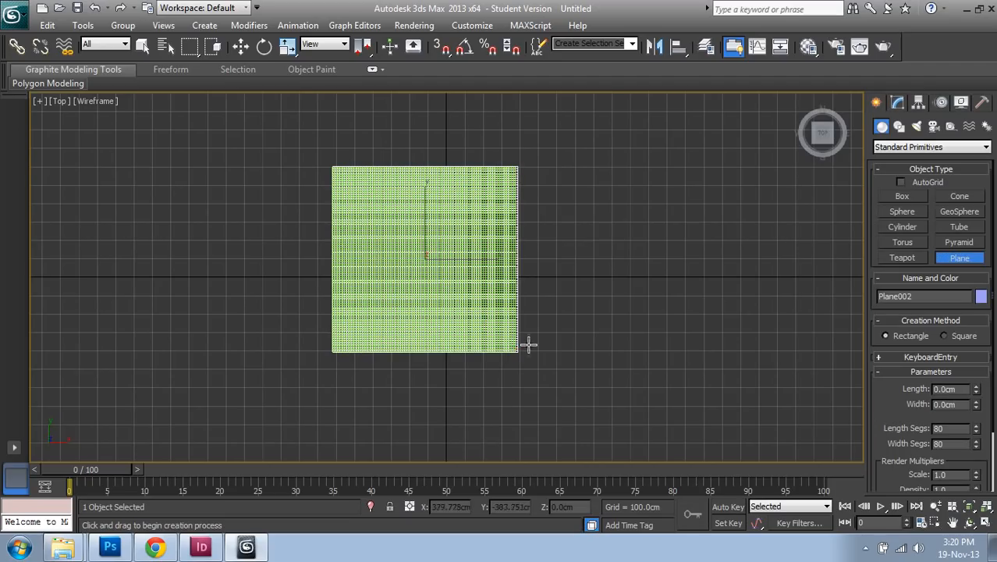
Step: Raise the second plane along Z to about 12.9 cm in the maximized Perspective view so it cuts through the terrain
click(985, 522)
key(w)
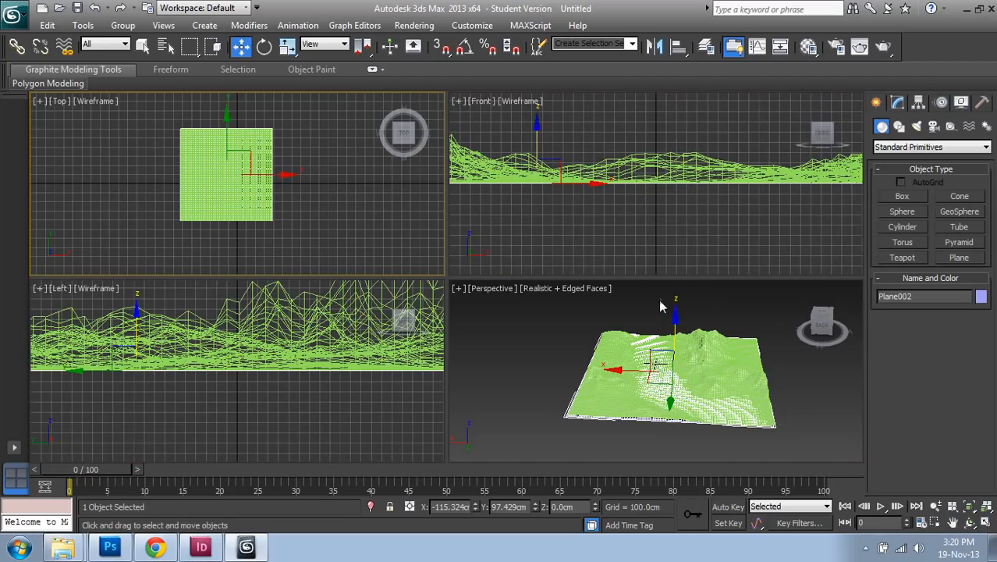
right_click(773, 384)
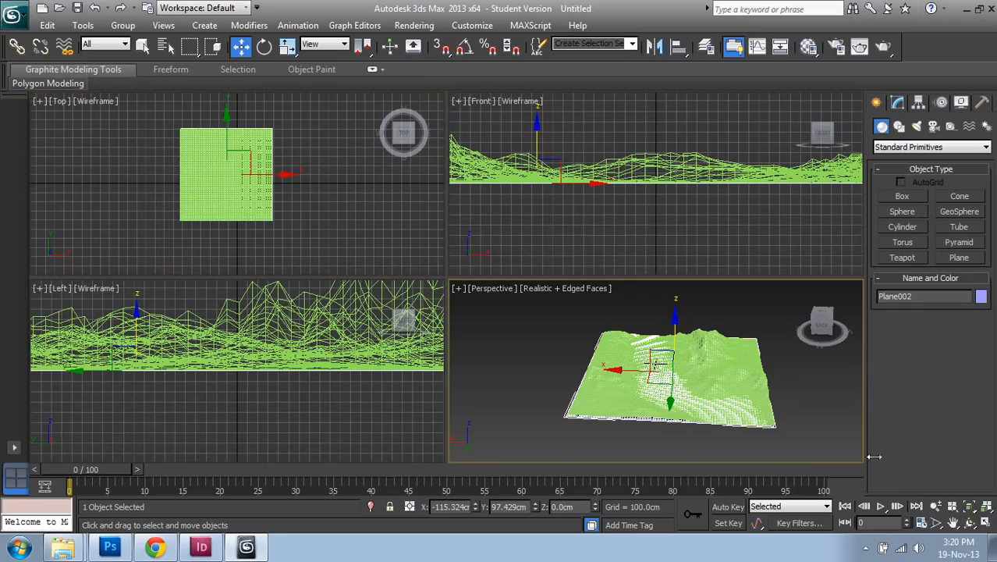
click(985, 522)
click(969, 523)
drag(489, 289, 505, 250)
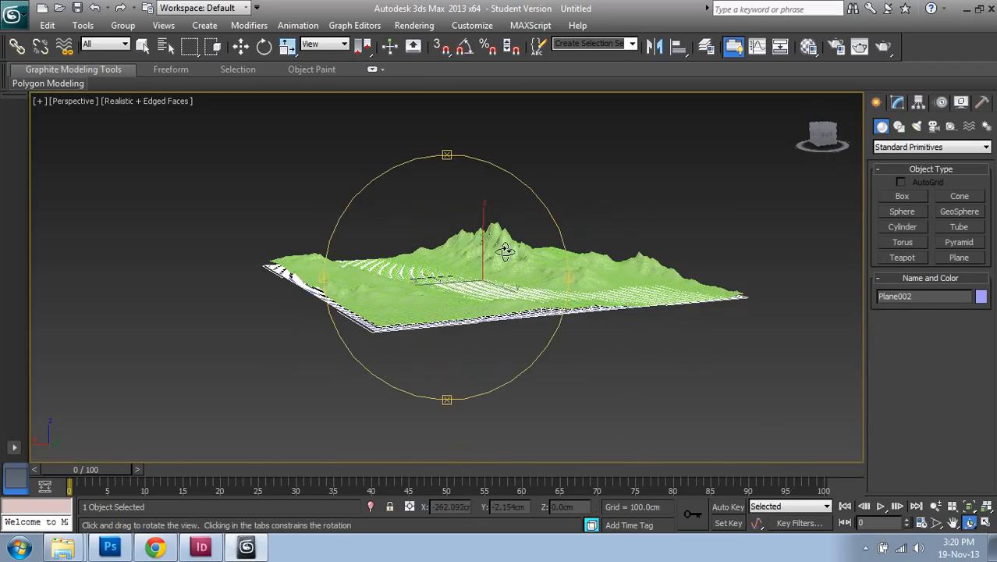
key(w)
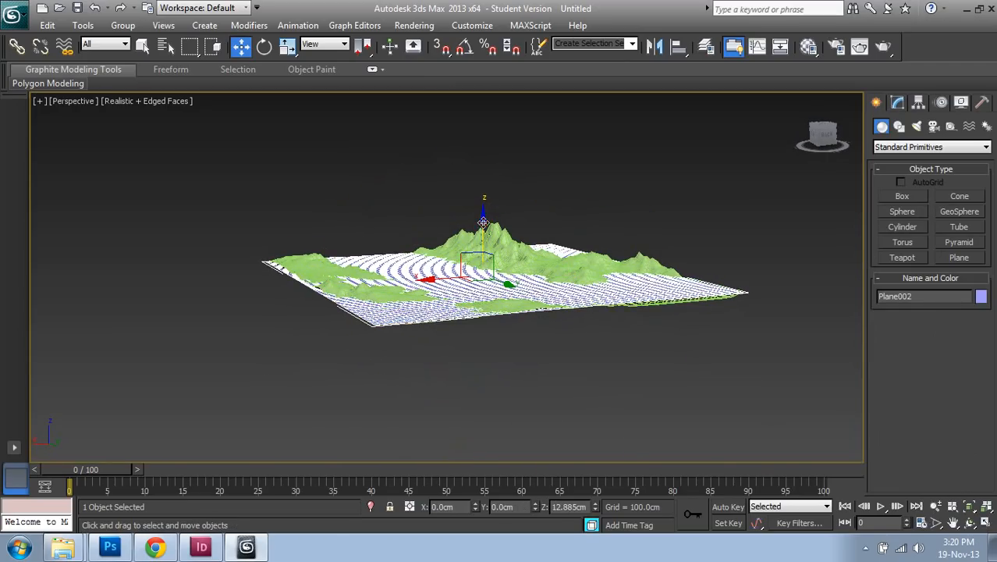
click(969, 522)
drag(498, 299, 449, 296)
scroll(445, 293, up, 6)
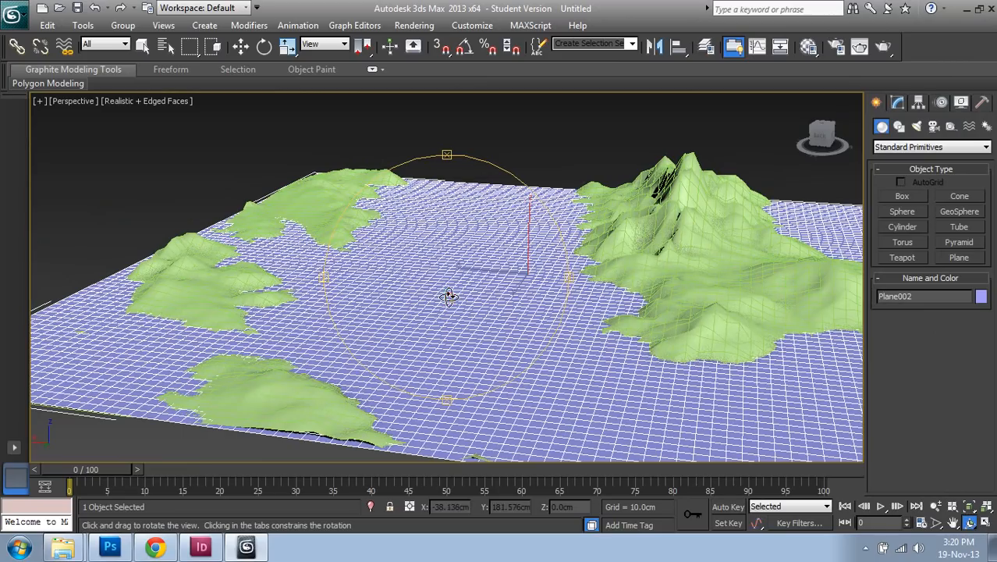
key(w)
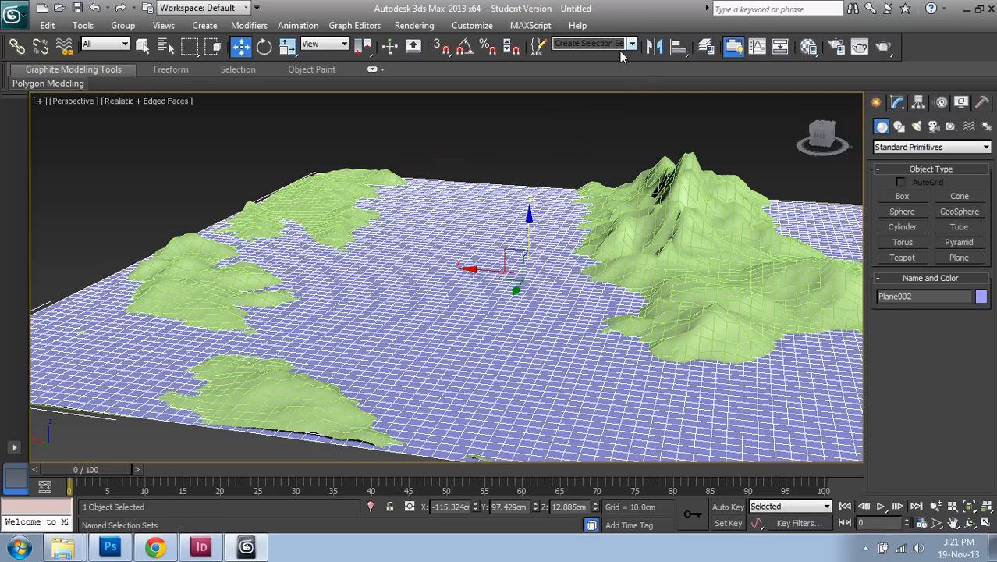
Step: Change the first sample slot's material to Autodesk Water and assign it to the second plane
click(810, 47)
click(509, 62)
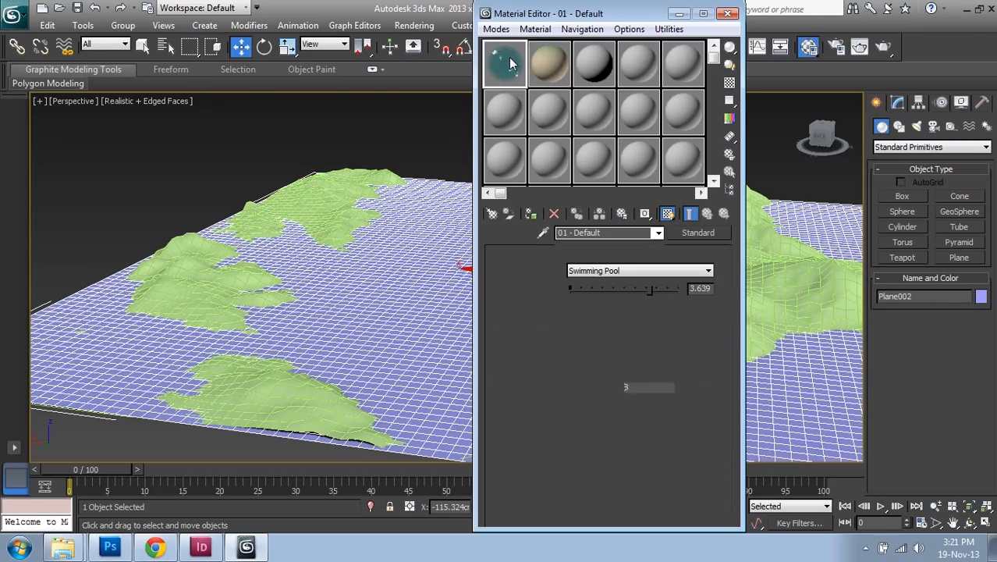
click(691, 233)
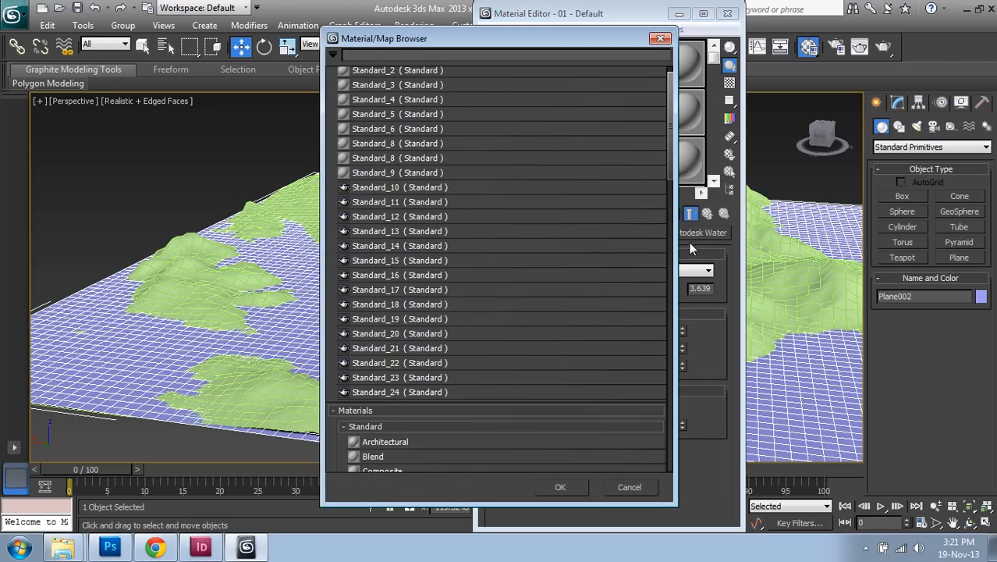
drag(440, 26, 423, 28)
scroll(471, 205, down, 3)
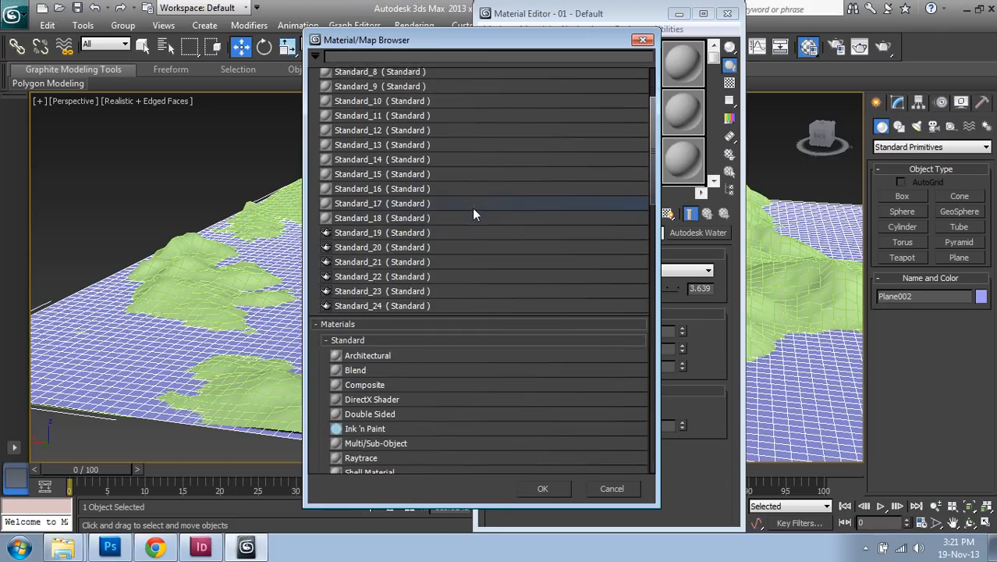
scroll(471, 203, down, 2)
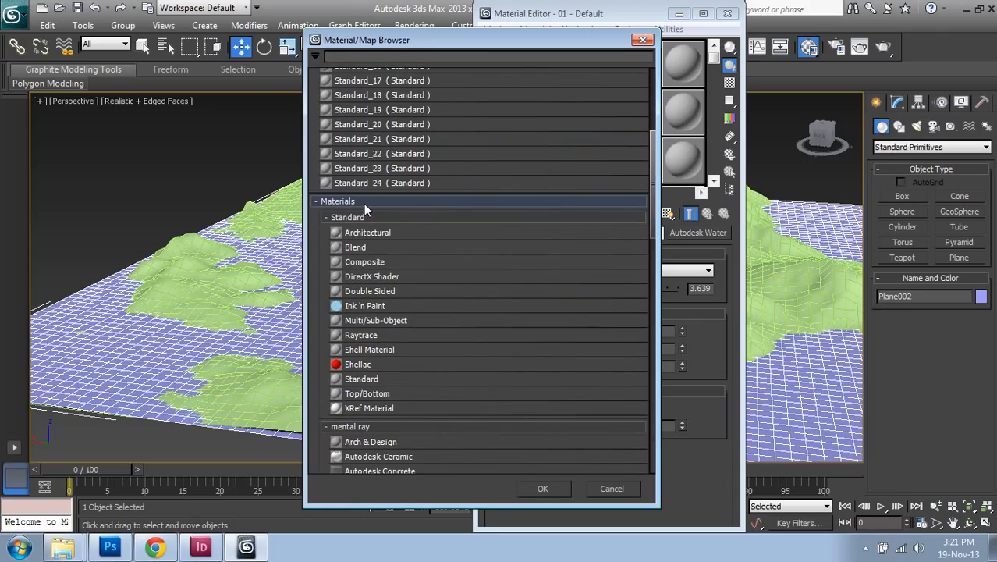
scroll(374, 208, down, 4)
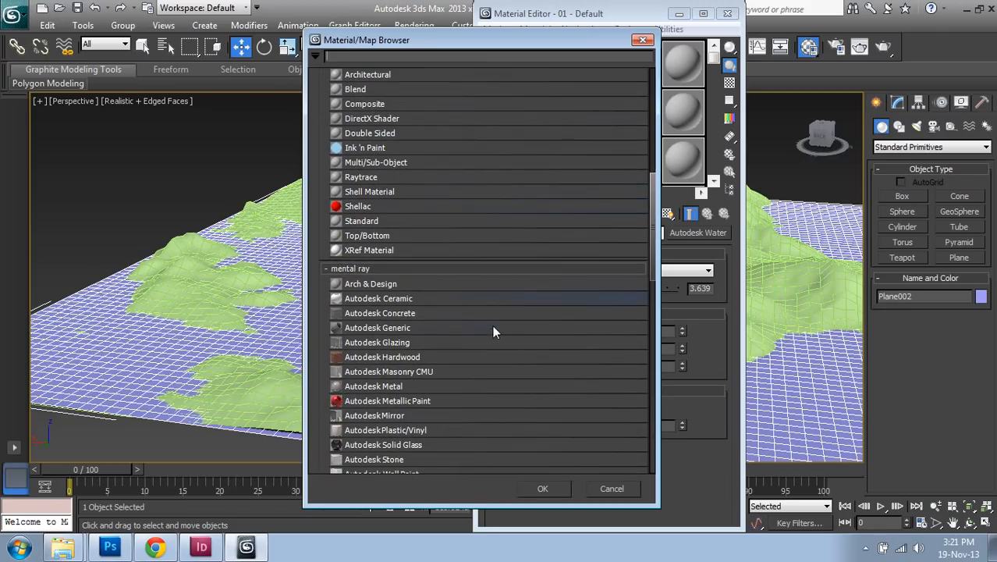
scroll(500, 333, down, 1)
click(441, 437)
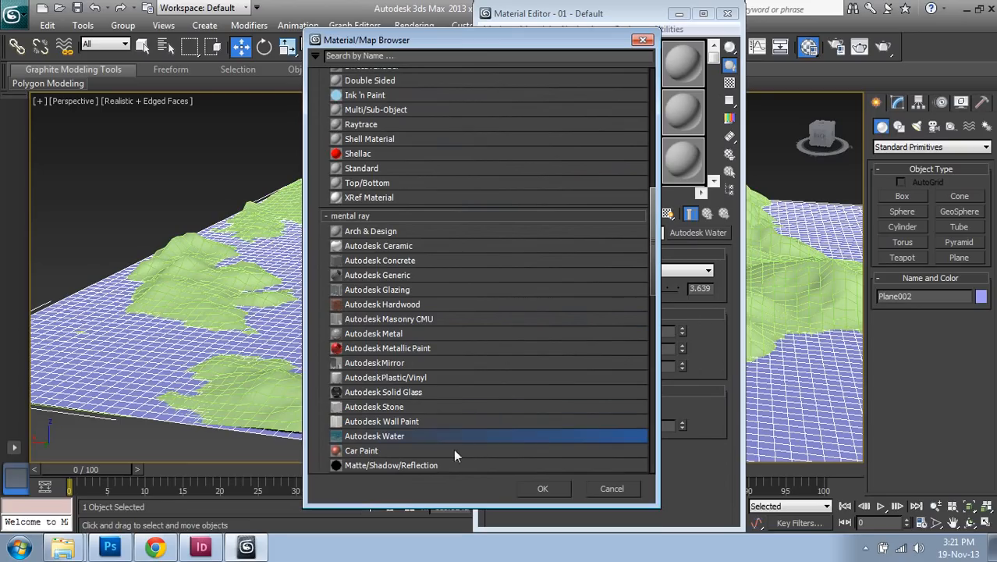
click(556, 490)
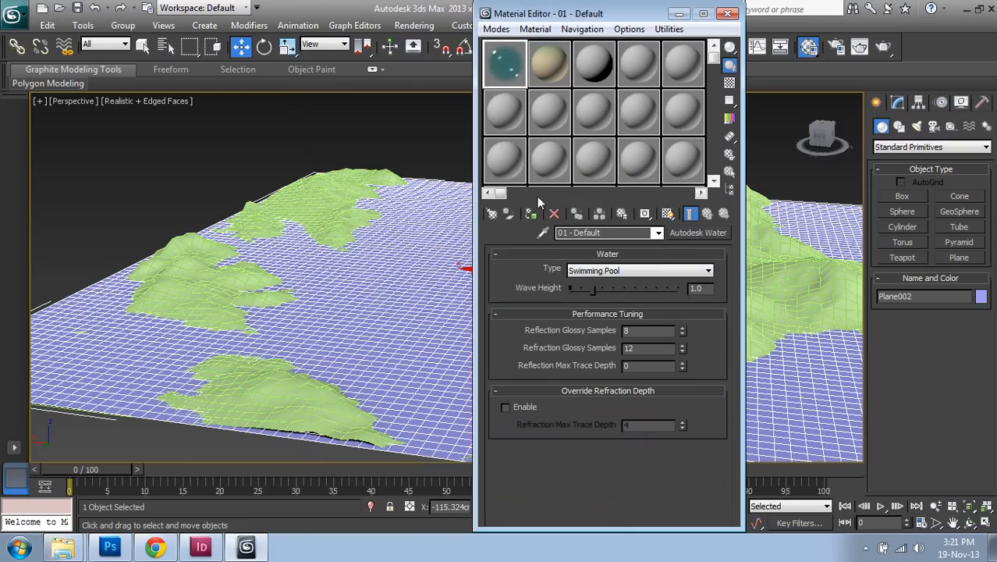
click(530, 214)
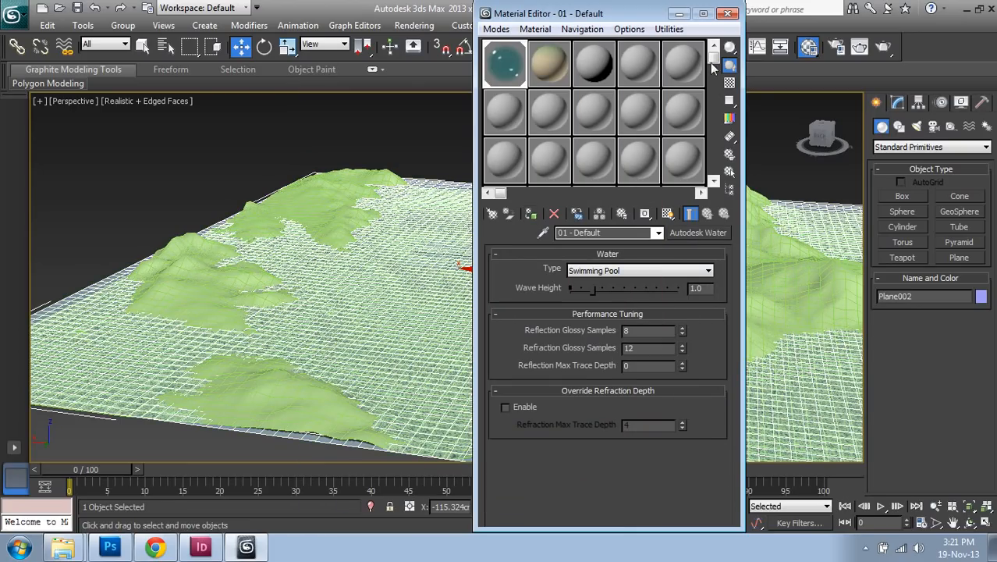
click(727, 13)
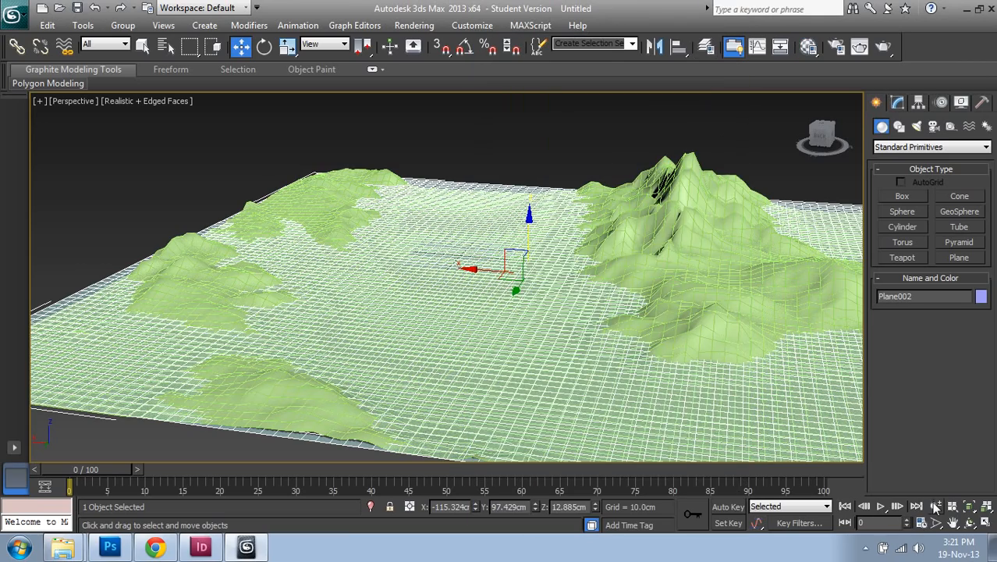
Step: Frame a low Perspective view across the water towards the mountains and render it
click(969, 523)
drag(386, 199, 483, 211)
click(953, 522)
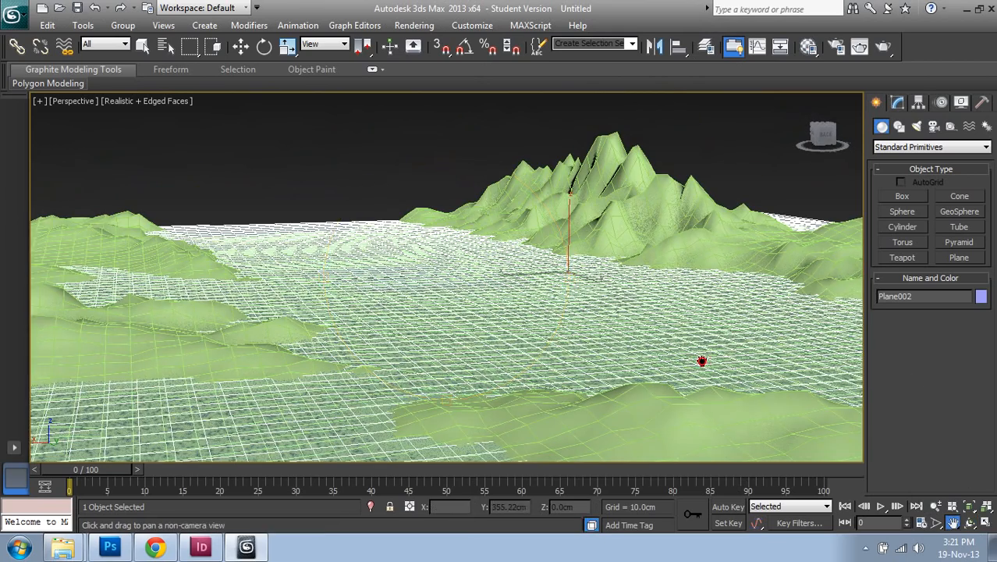
drag(703, 361, 354, 382)
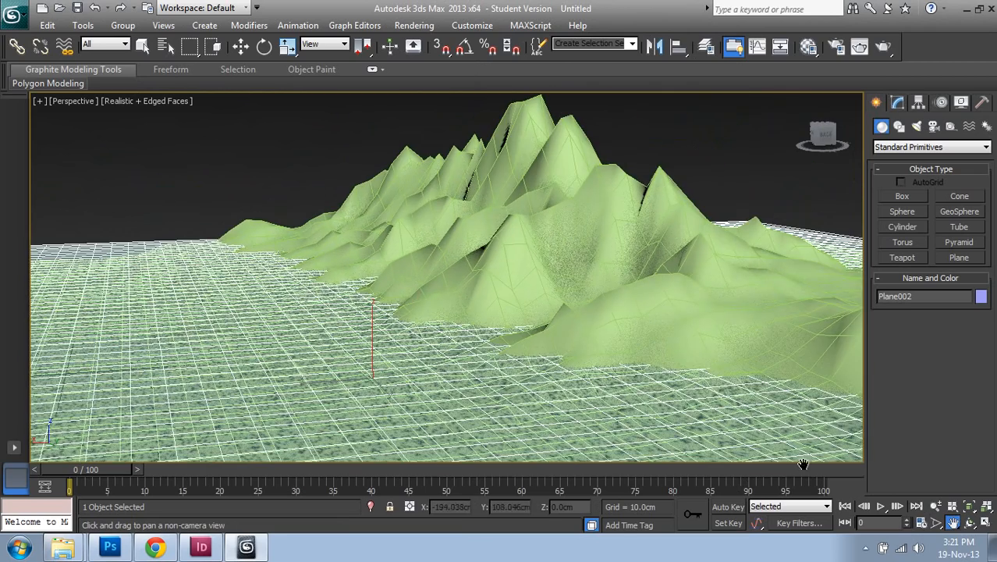
click(970, 522)
drag(401, 260, 439, 258)
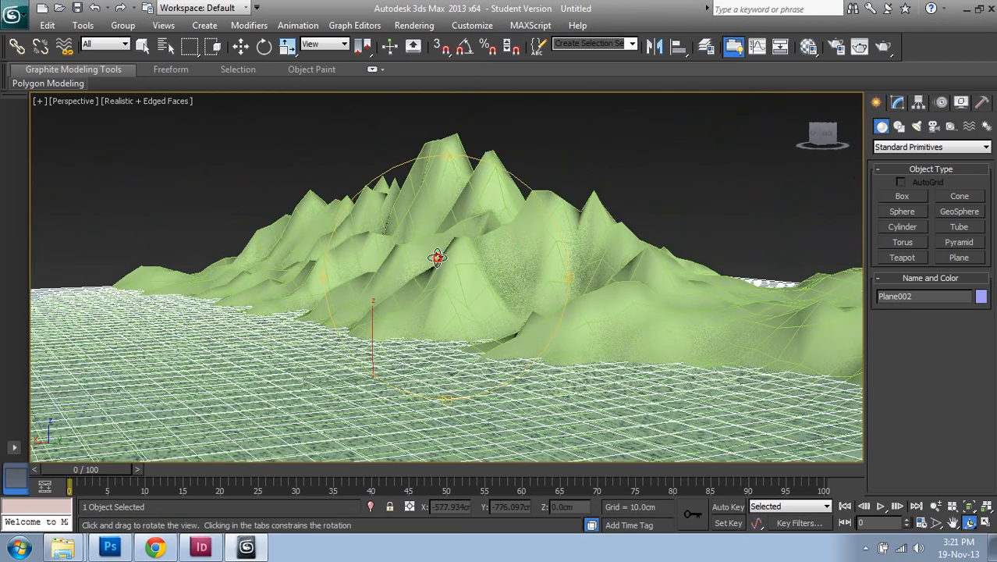
click(935, 505)
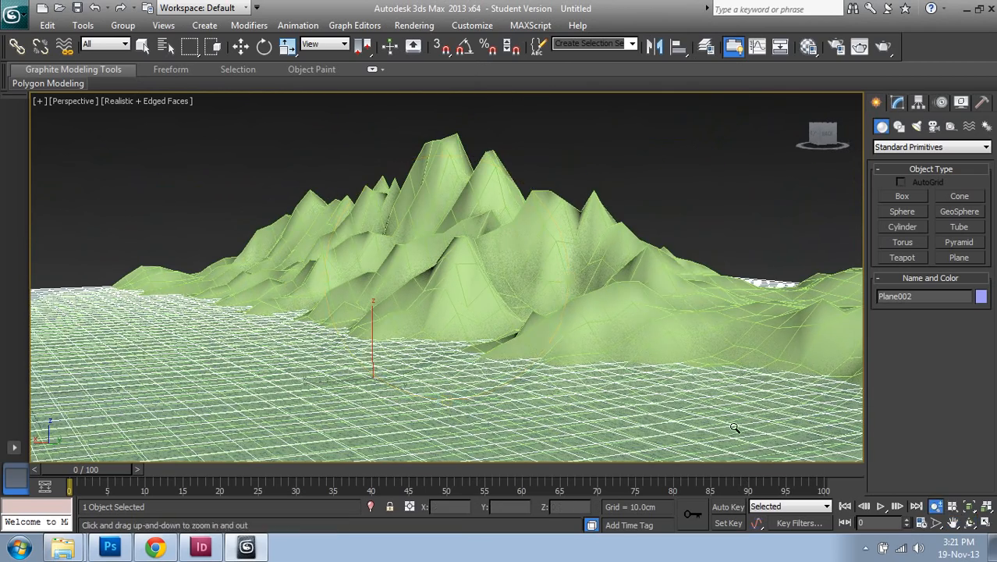
drag(521, 300, 524, 372)
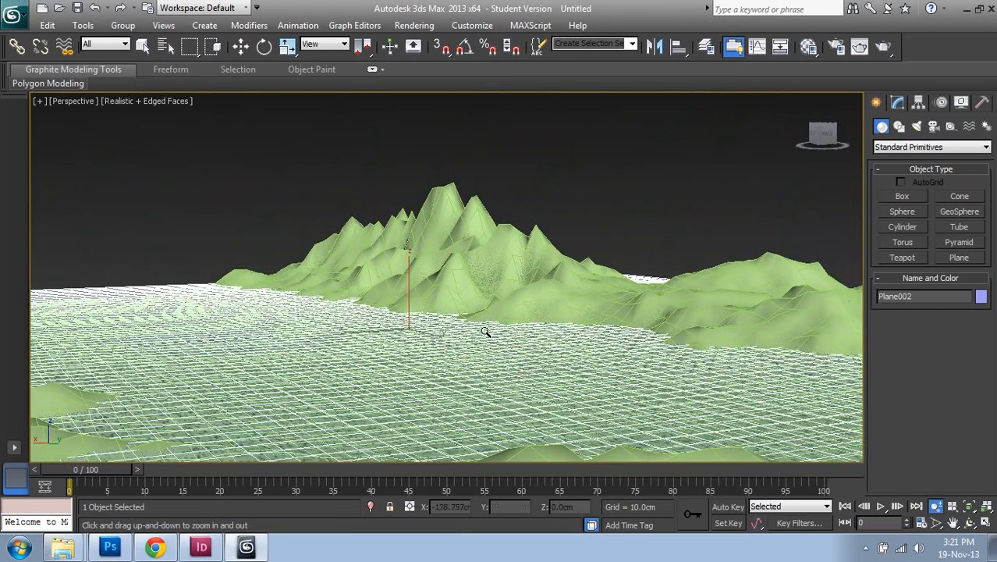
drag(511, 324, 629, 246)
click(953, 523)
click(881, 47)
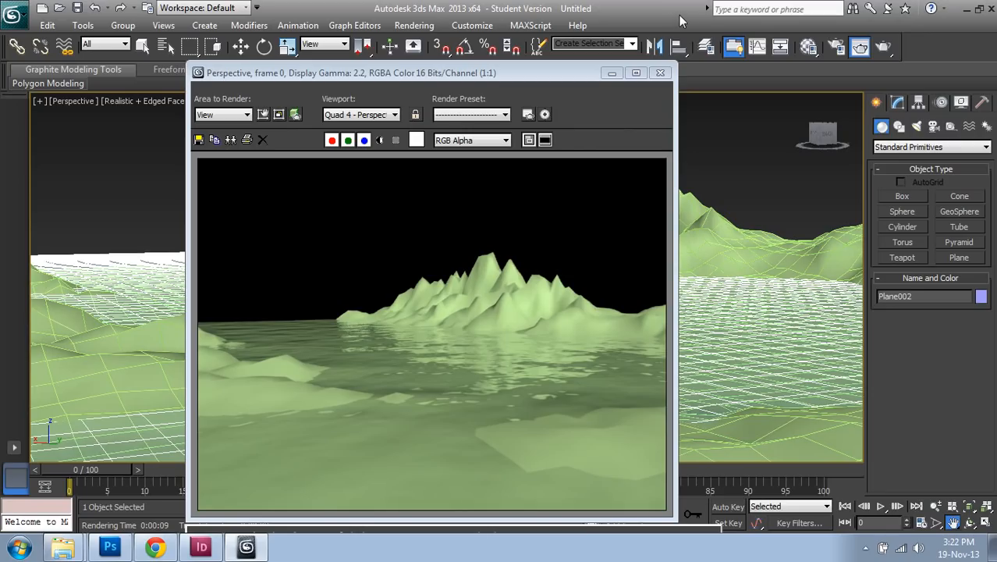
click(663, 74)
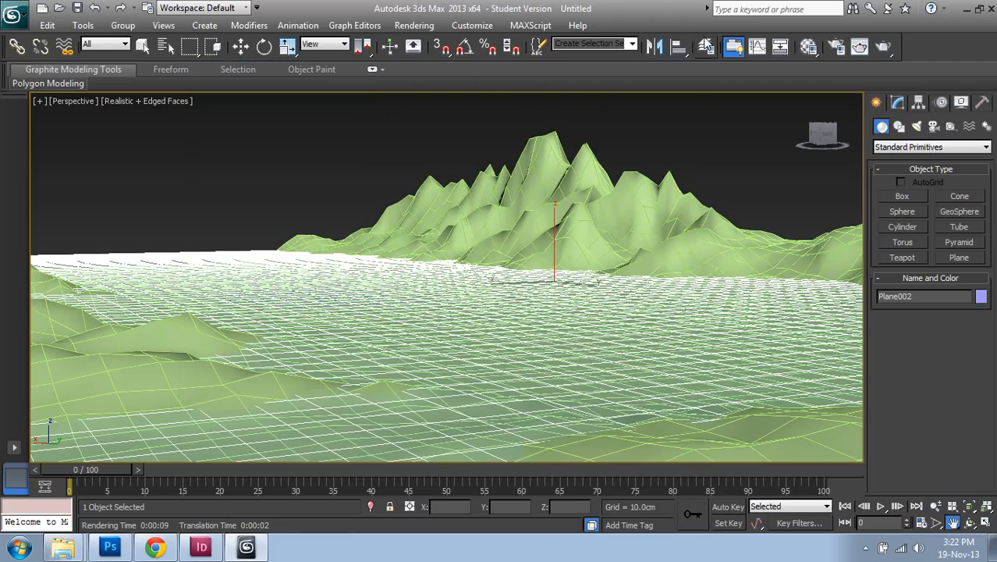
Step: Assign the Standard material 04 - Default to the terrain plane and render the Perspective view again
key(m)
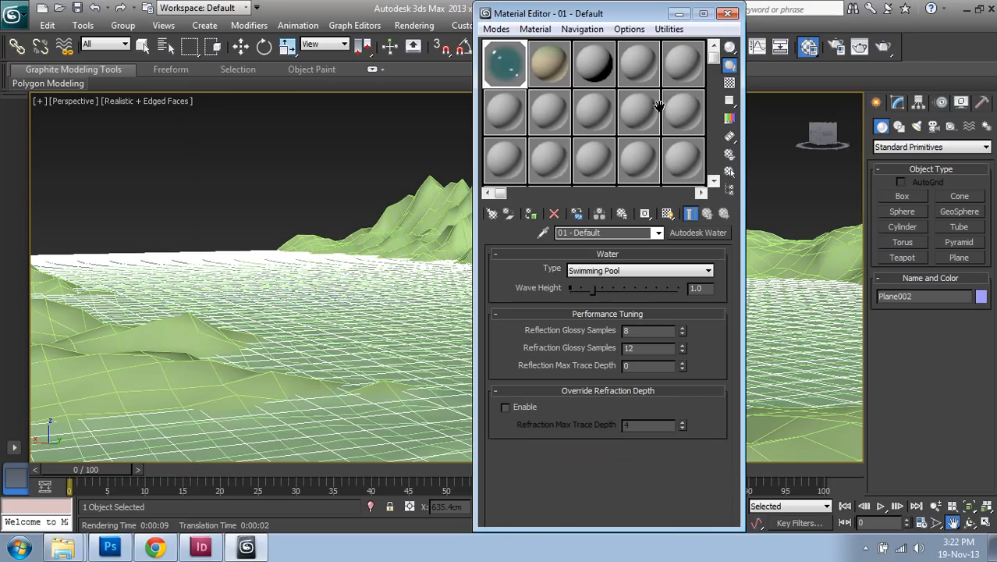
click(634, 64)
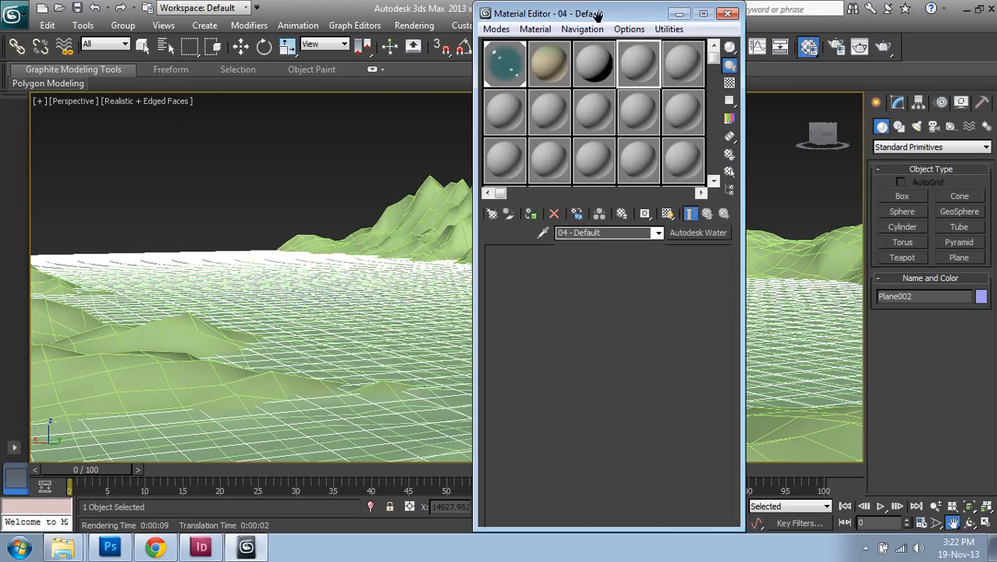
drag(597, 15, 409, 32)
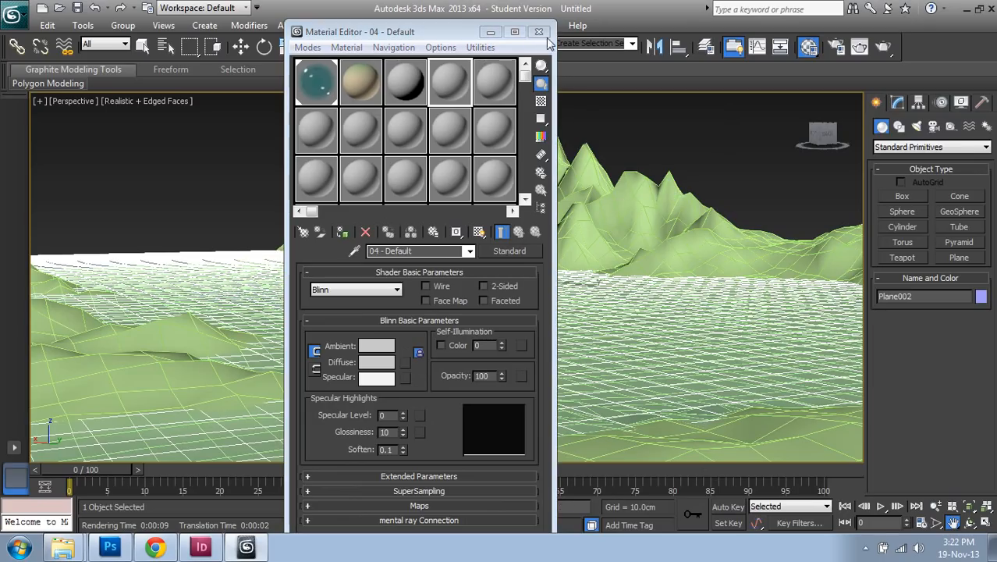
click(540, 32)
key(w)
click(581, 160)
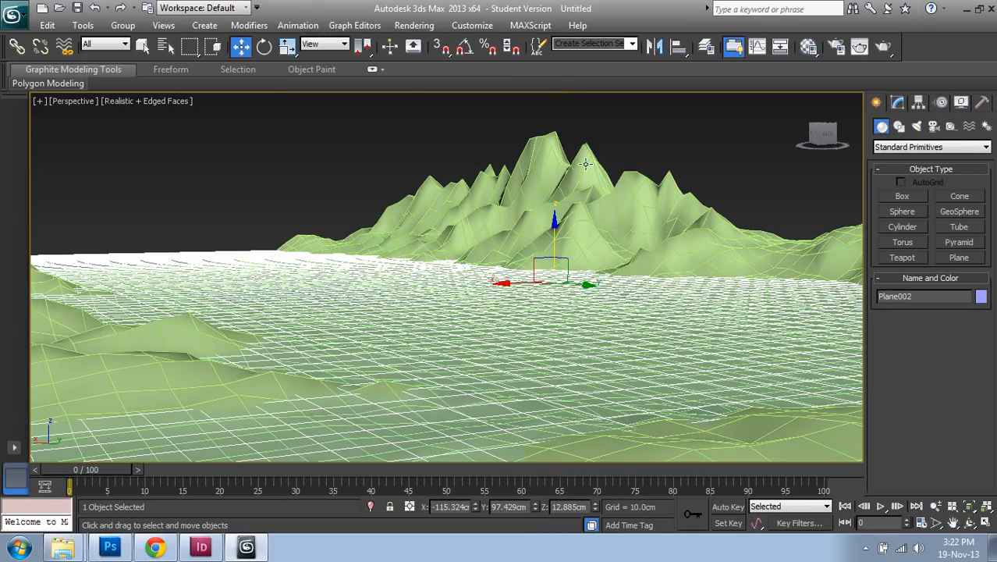
key(m)
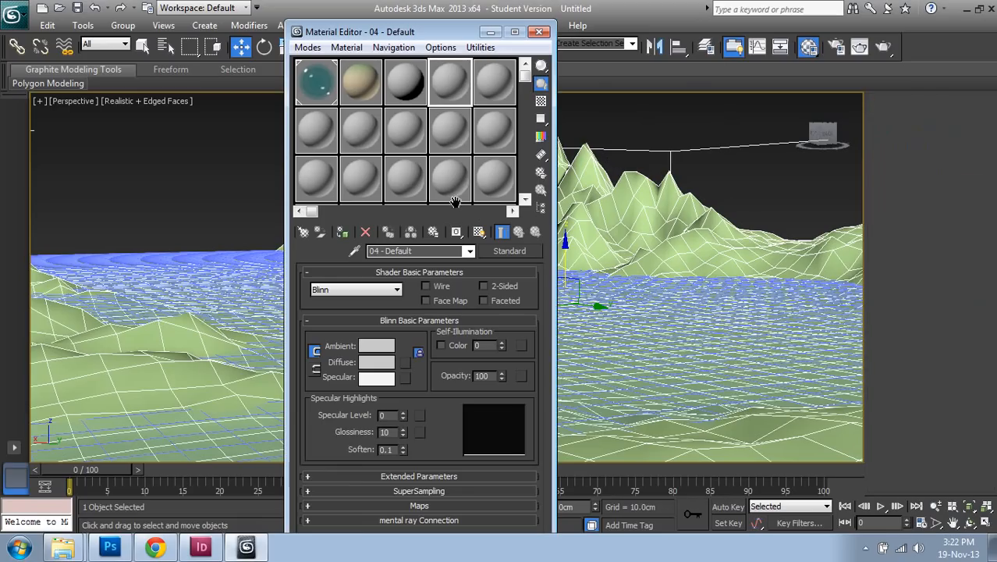
click(348, 232)
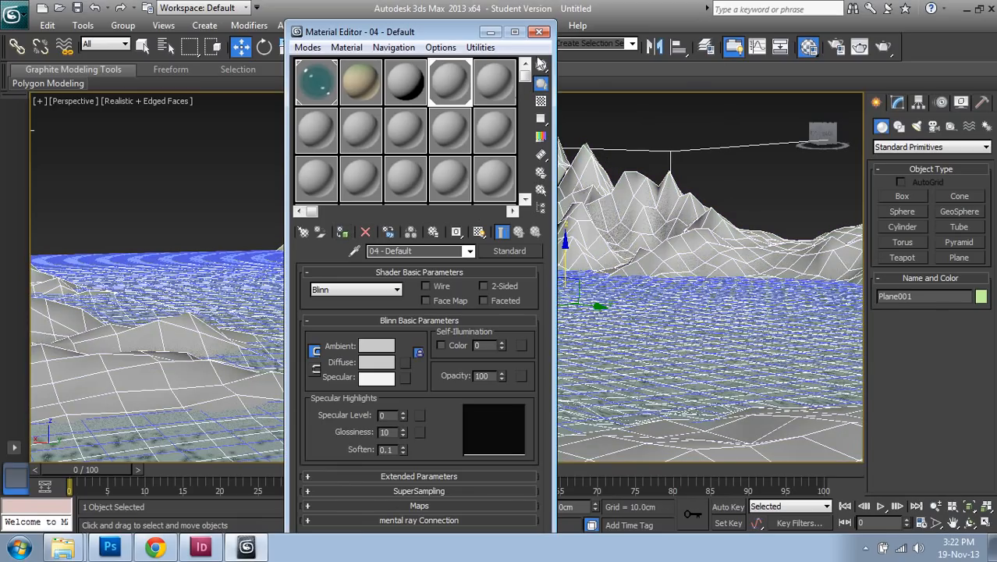
click(540, 33)
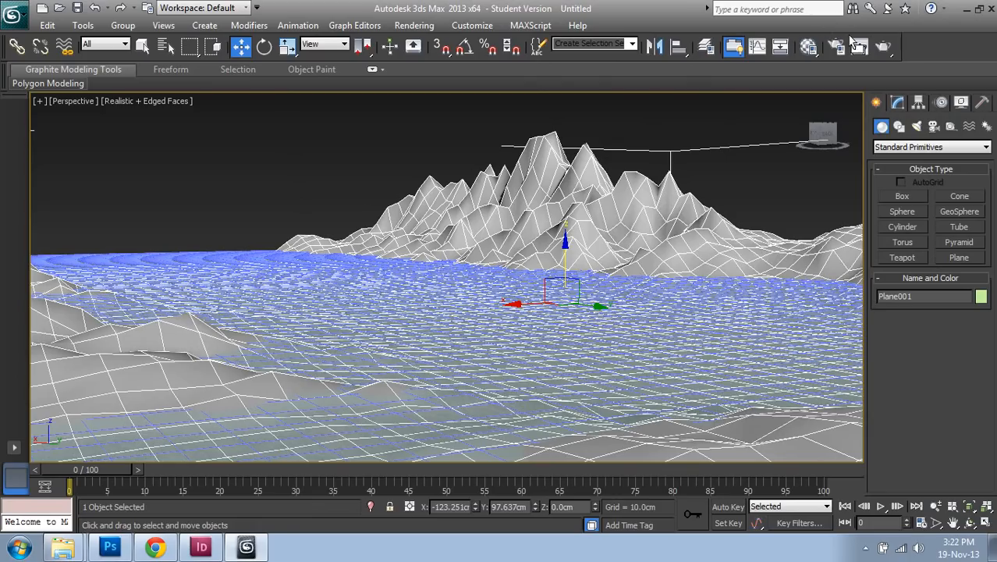
click(883, 46)
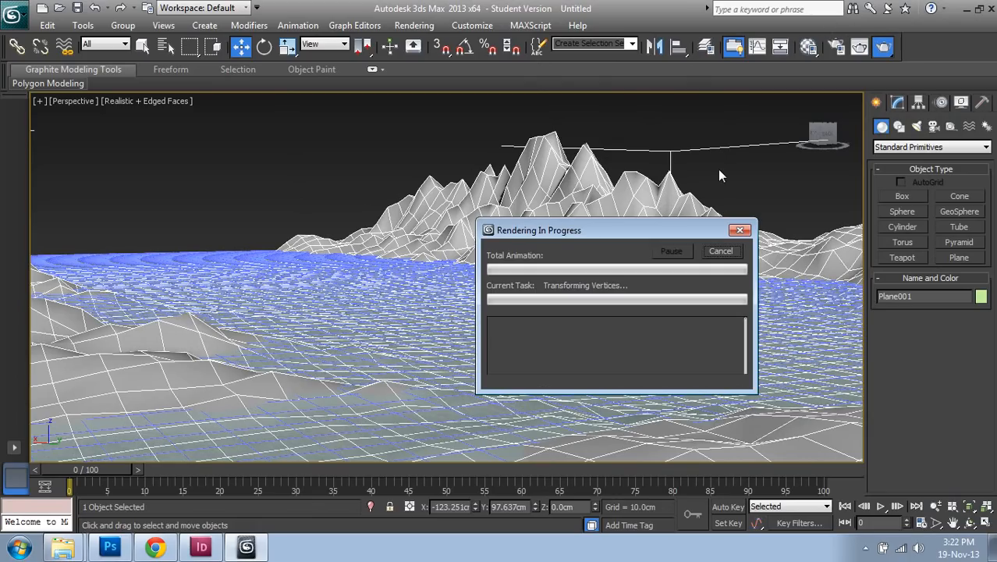